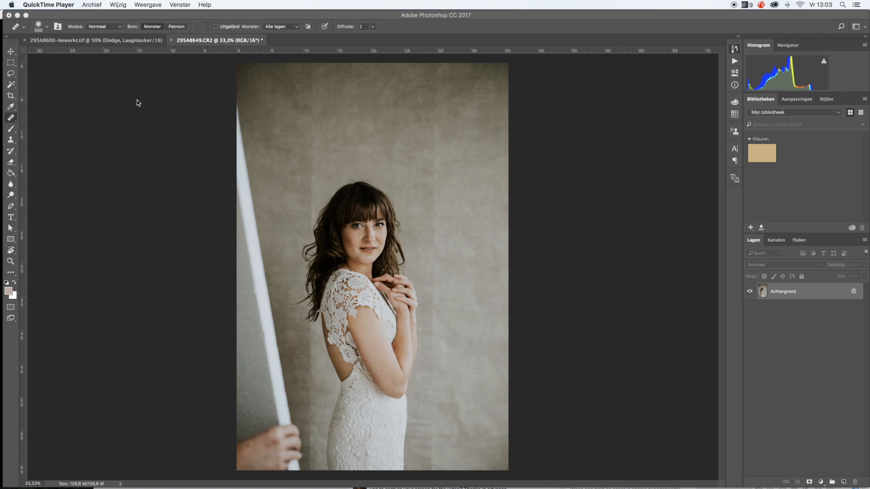
Switch to Lightroom and view several workshop portraits in the filmstrip, from the chair shots to the stool shots
mouse_move(471, 482)
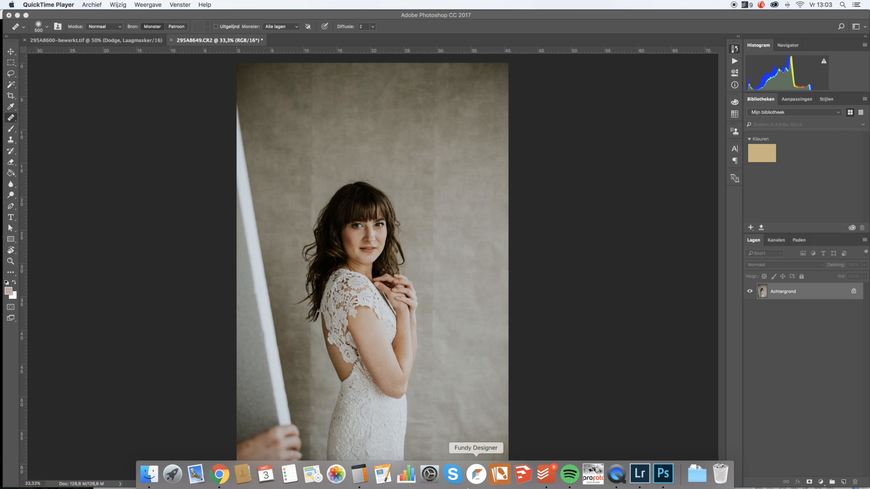
click(640, 475)
click(777, 466)
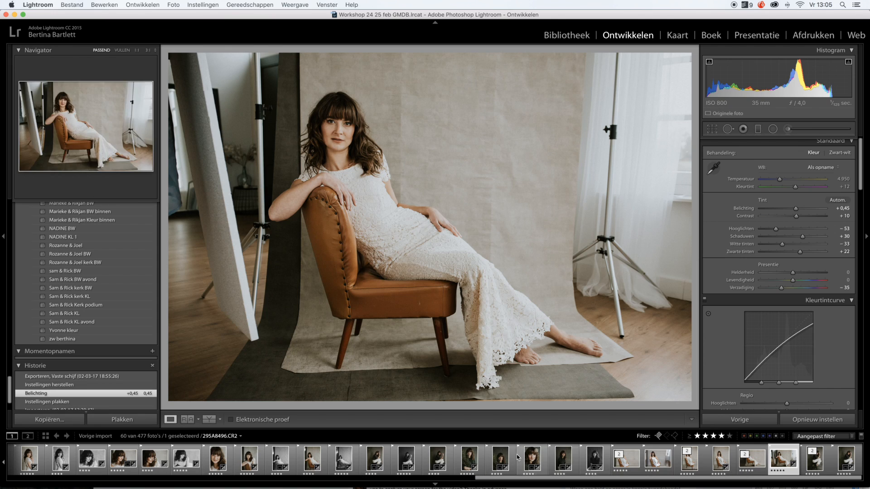
click(438, 460)
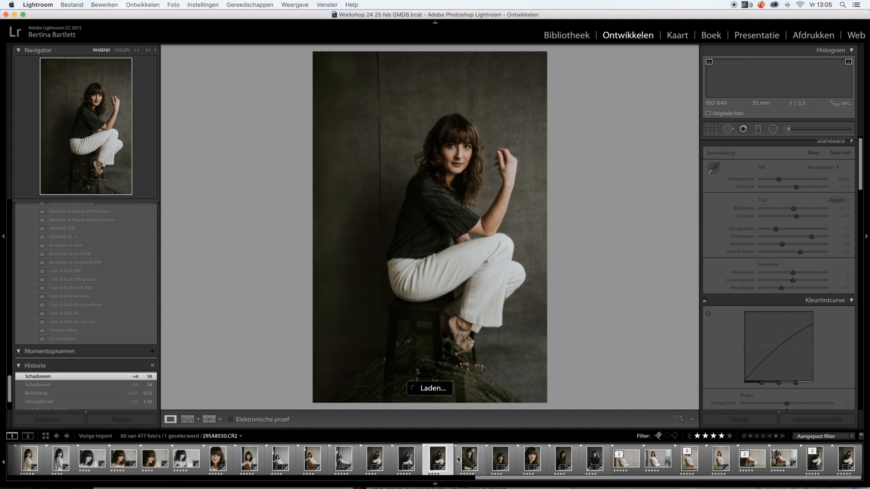
click(385, 459)
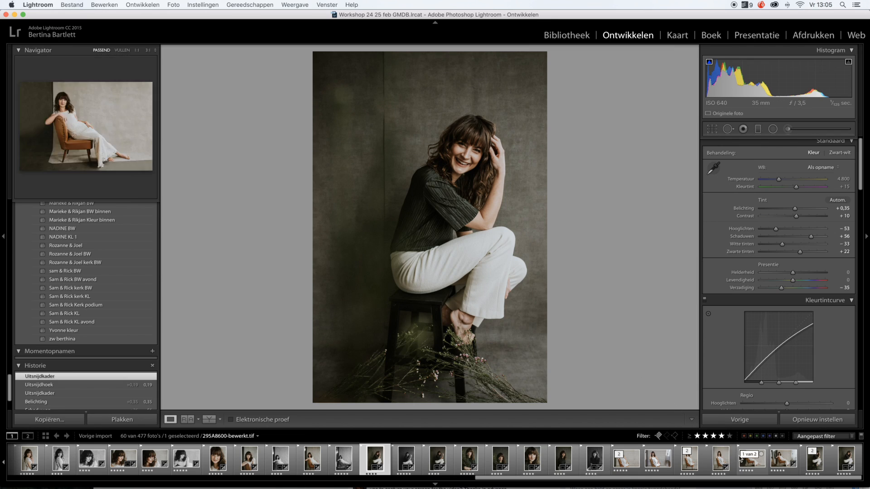
click(722, 463)
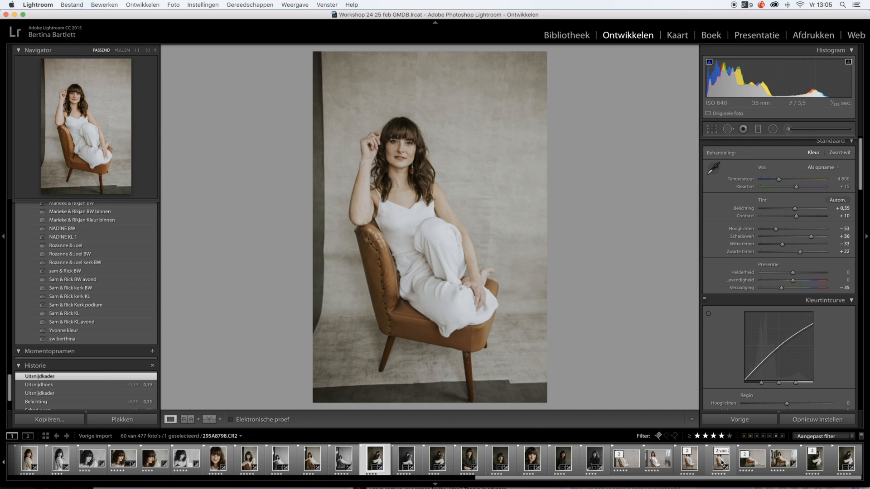
Compare the original reclining chair photo 295A8600.CR2 with its retouched version 295A8600-bewerkt.tif
click(777, 465)
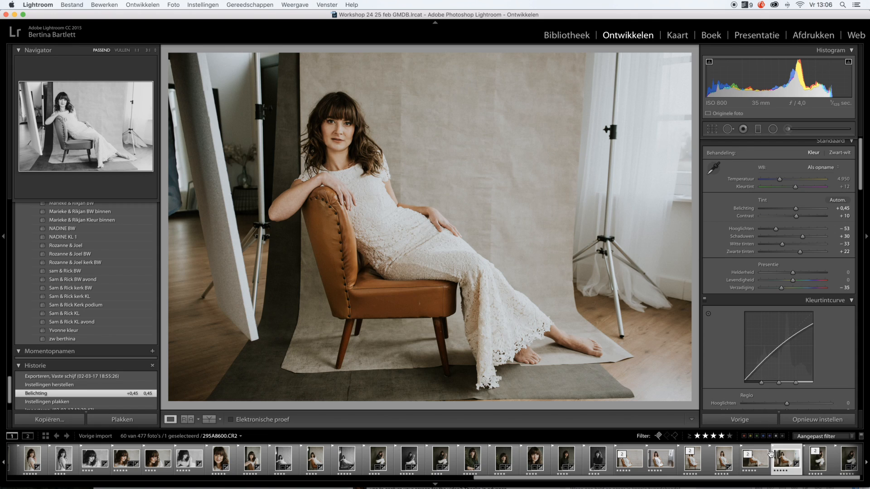
scroll(770, 454, left, 1)
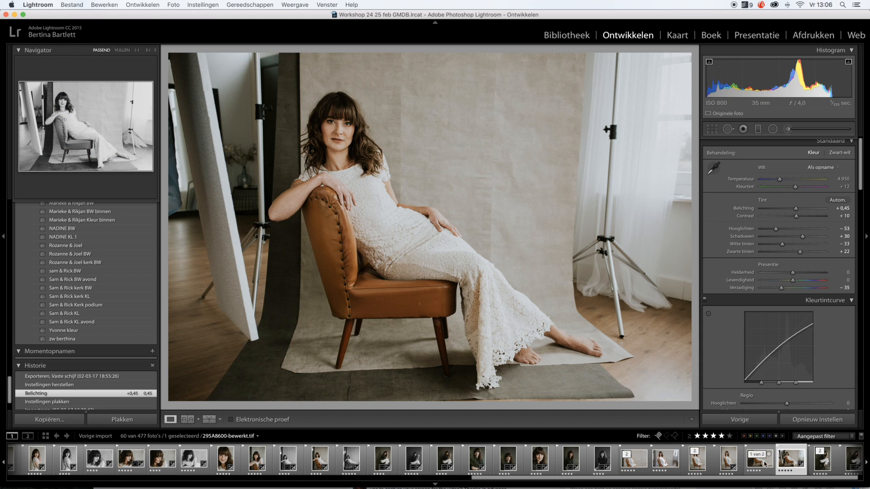
click(764, 467)
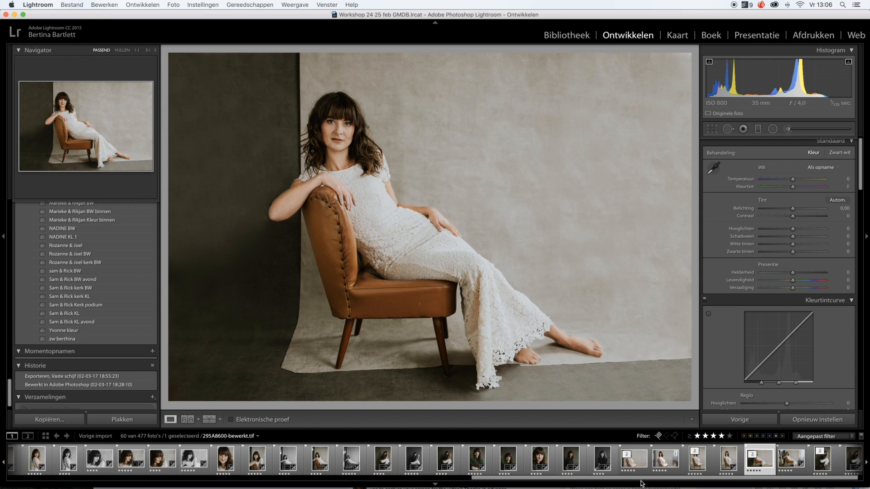
Switch to Photoshop and add a new layer named "overlay" above the Achtergrond layer
mouse_move(641, 484)
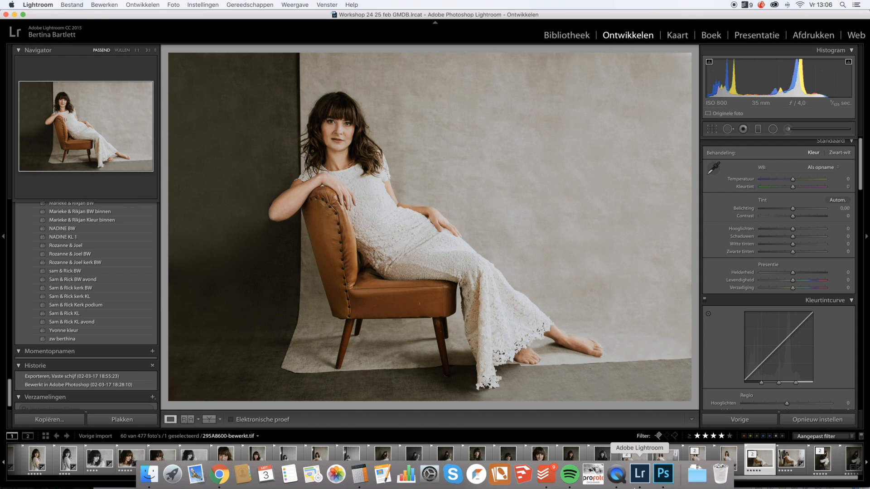
click(657, 471)
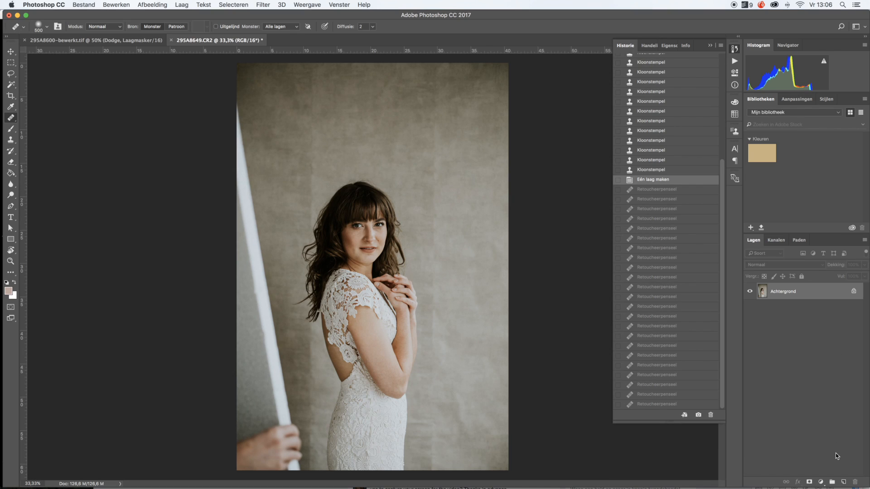
click(844, 481)
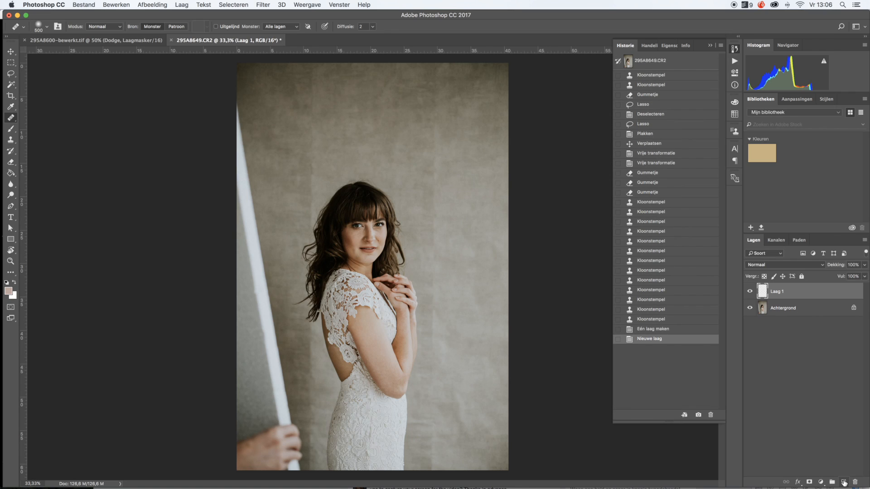
double_click(781, 292)
text(overlay)
key(Return)
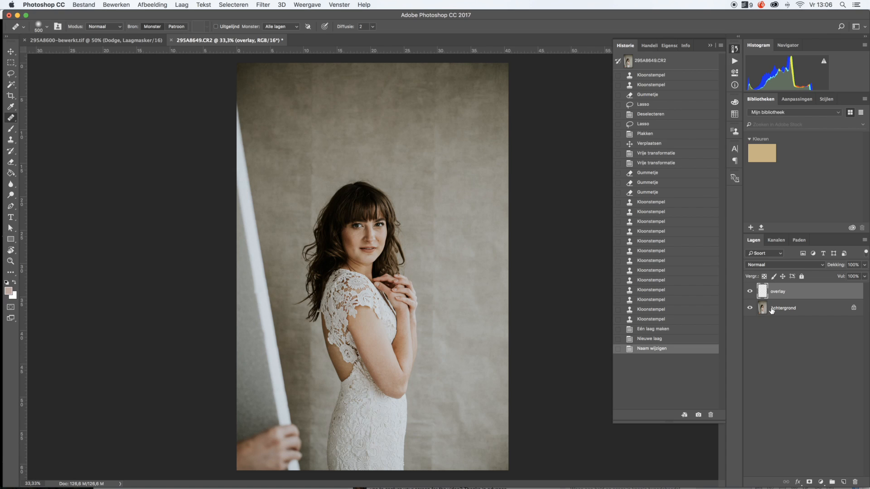
Return to Lightroom and examine the untouched backdrop in the chair photo against the retouched version
mouse_move(720, 486)
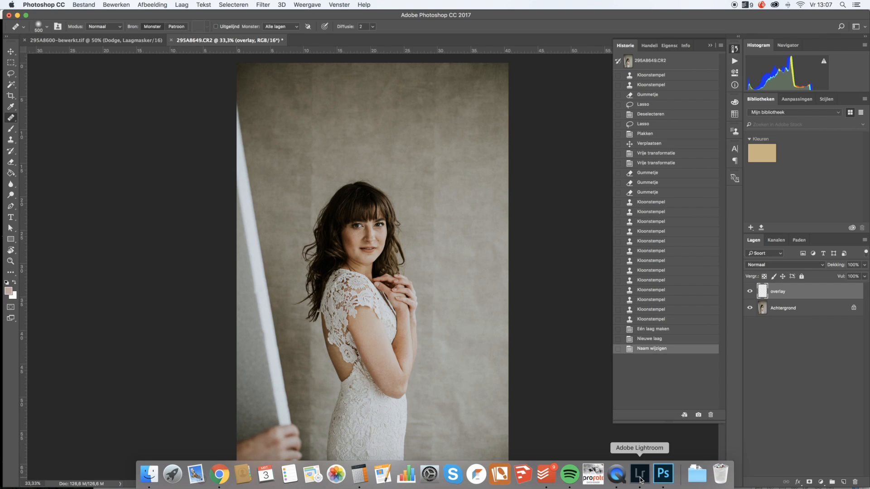
click(640, 474)
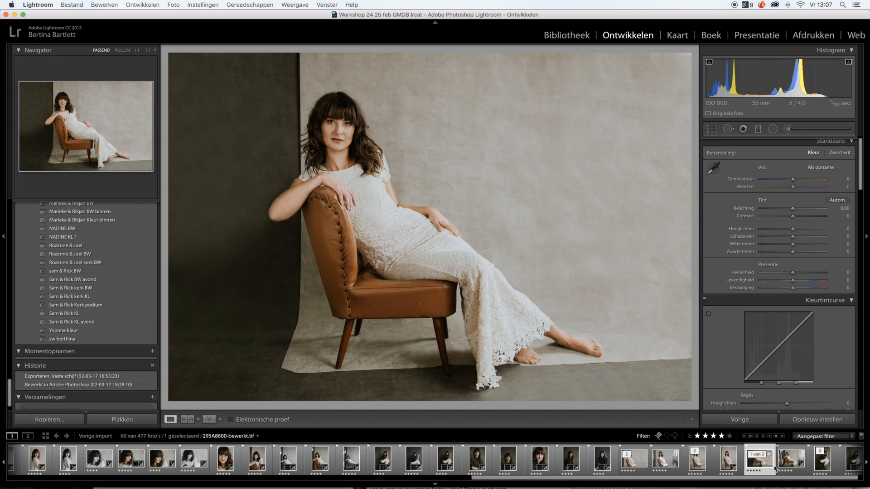
key(Right)
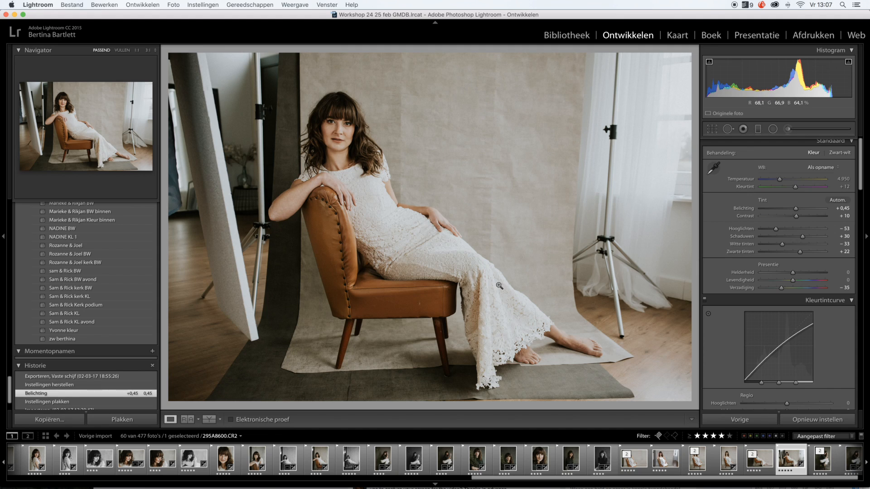
click(759, 466)
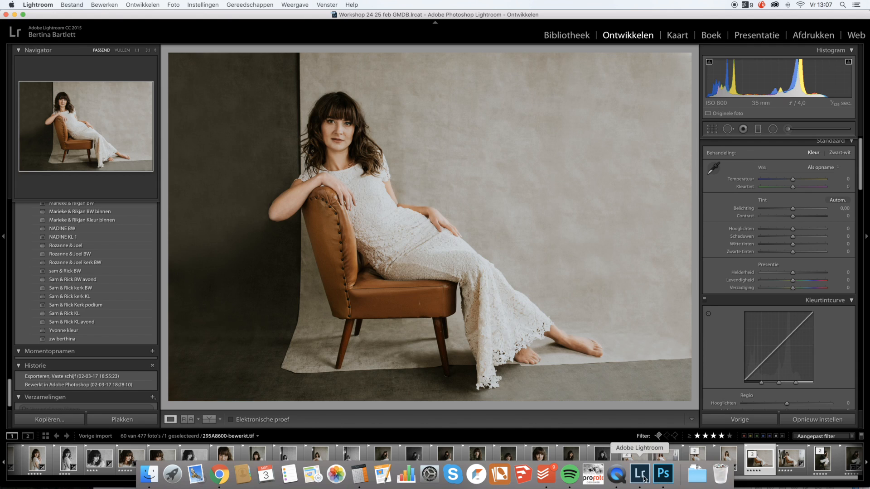
Switch back to Photoshop, reduce the Healing Brush to 250 and heal the vertical backdrop seam to the right of the woman
click(663, 474)
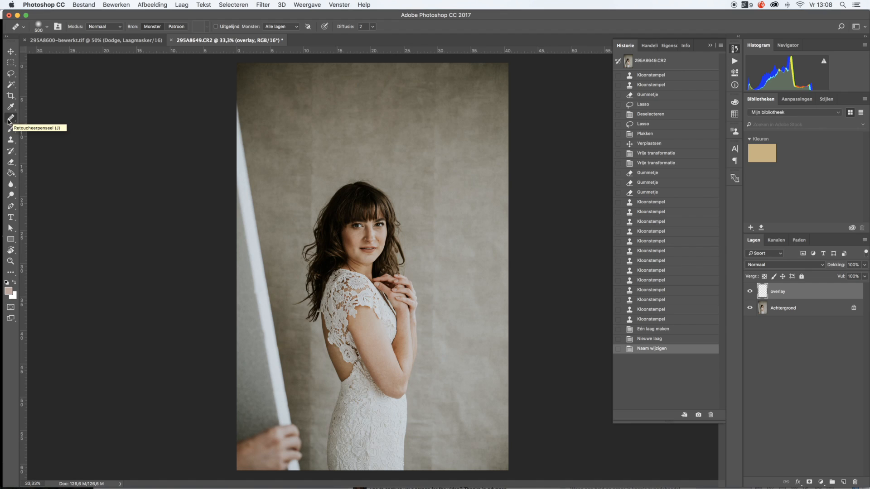
click(327, 90)
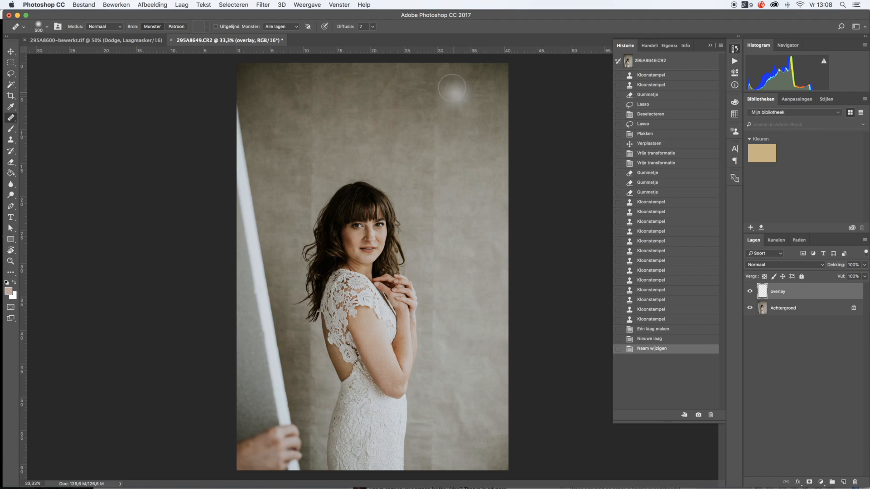
key(bracketleft)
key(bracketleft)
key(bracketleft)
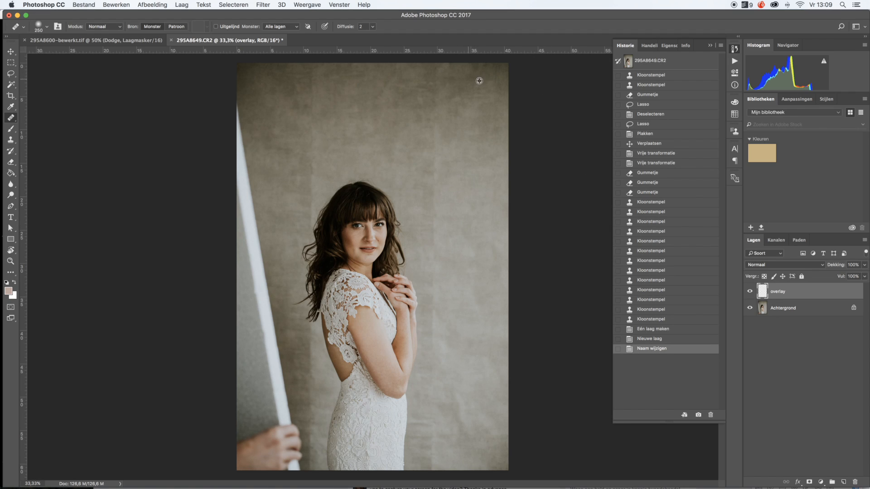
drag(437, 144, 433, 341)
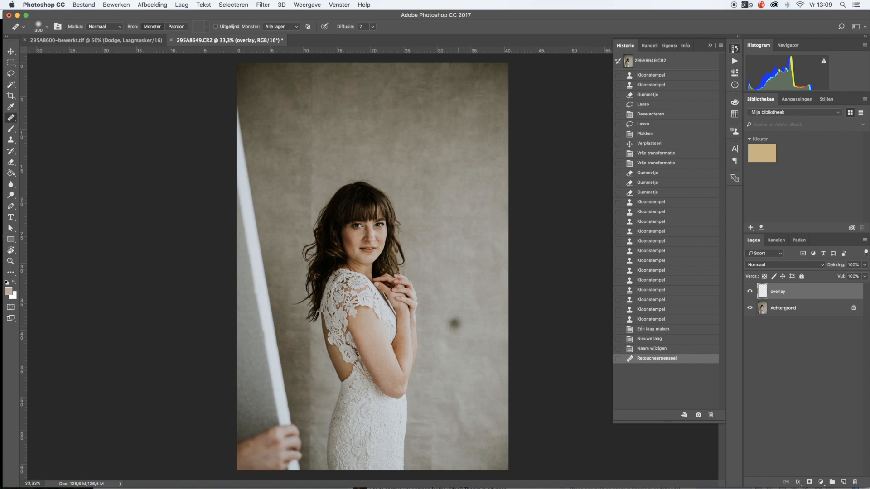
Heal the lower backdrop to the right of the dress at brush size 500, comparing with the overlay layer hidden and shown
key(bracketright)
key(bracketright)
click(473, 404)
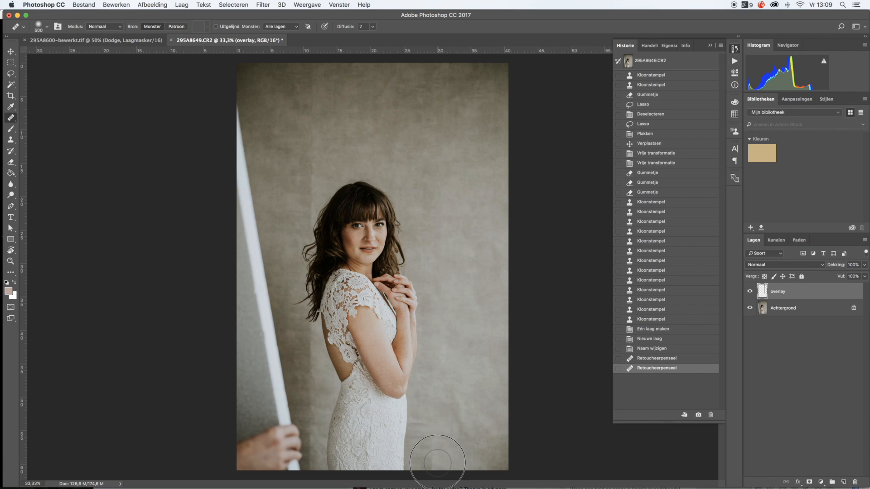
click(437, 457)
click(460, 412)
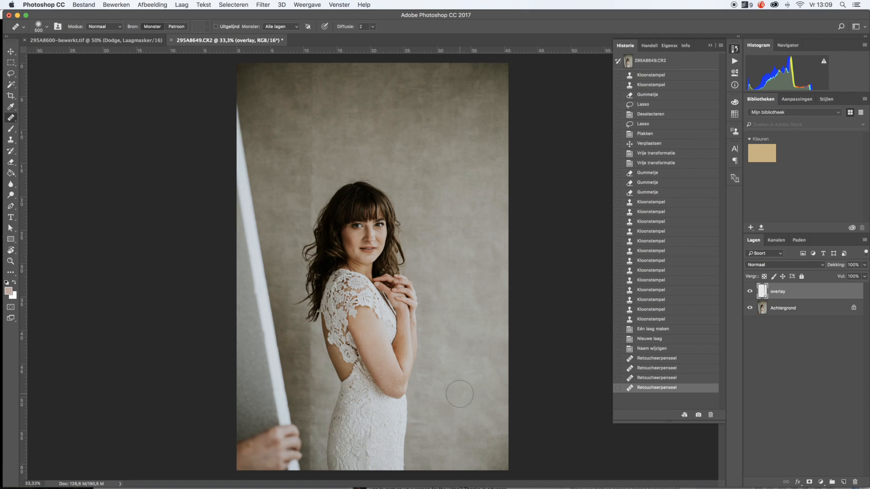
click(750, 291)
click(750, 292)
click(750, 291)
click(750, 292)
Even out the remaining seam on the backdrop to the right of the woman's head with size 500 healing strokes
click(437, 152)
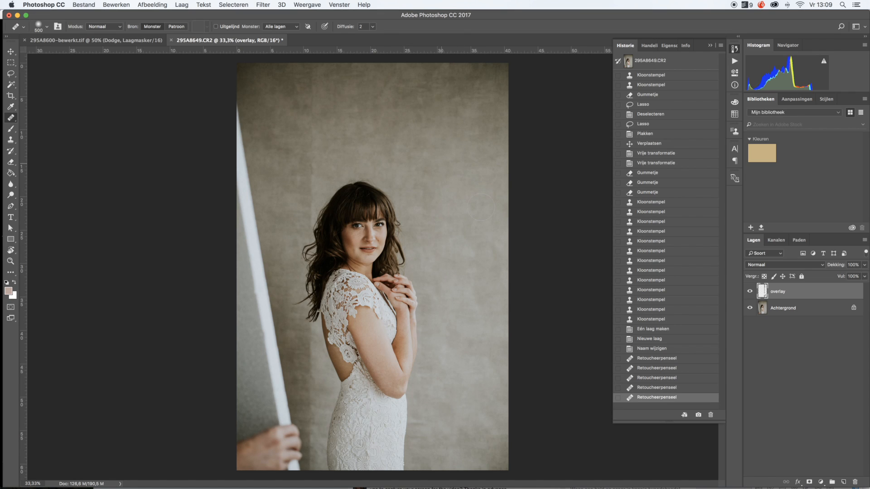
click(481, 207)
click(443, 227)
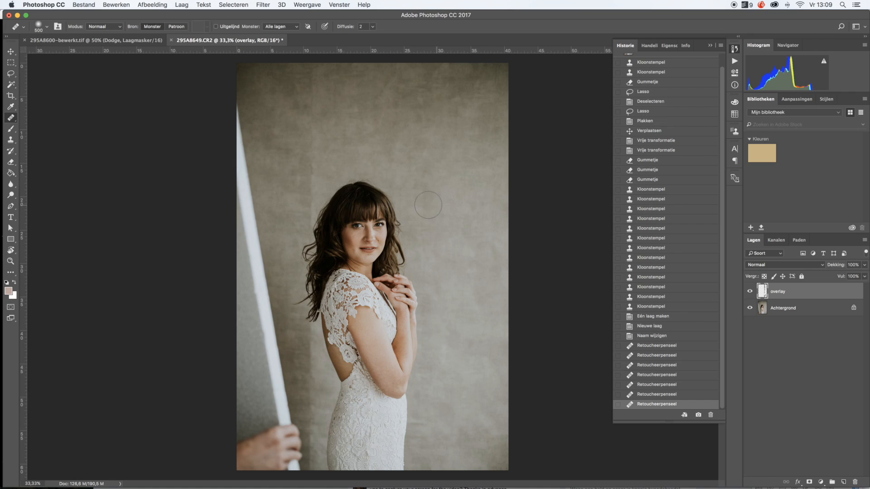
click(473, 247)
Heal the backdrop close to the woman's arm and dress at brush size 200 and compare with the overlay layer hidden
key(bracketleft)
key(bracketleft)
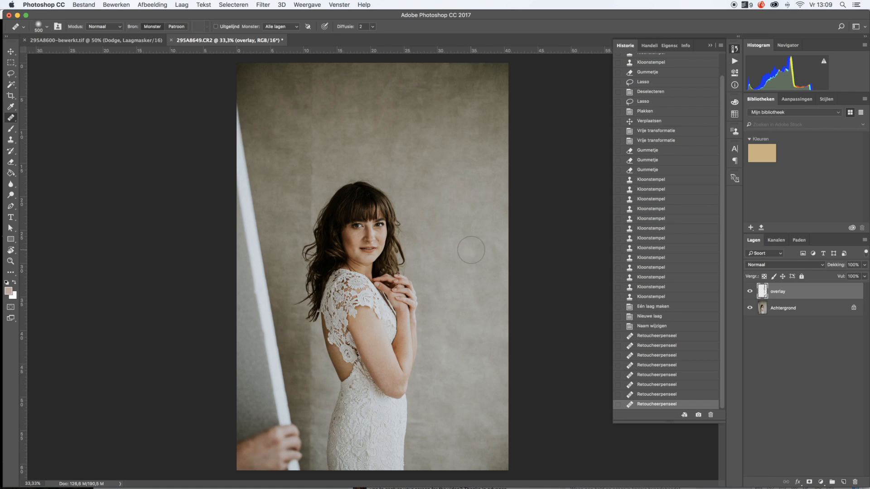
key(bracketleft)
click(428, 298)
alt+click(453, 336)
mouse_move(431, 363)
mouse_down()
mouse_move(429, 390)
mouse_move(424, 371)
mouse_up()
drag(425, 334, 430, 348)
alt+click(481, 437)
drag(428, 429, 415, 422)
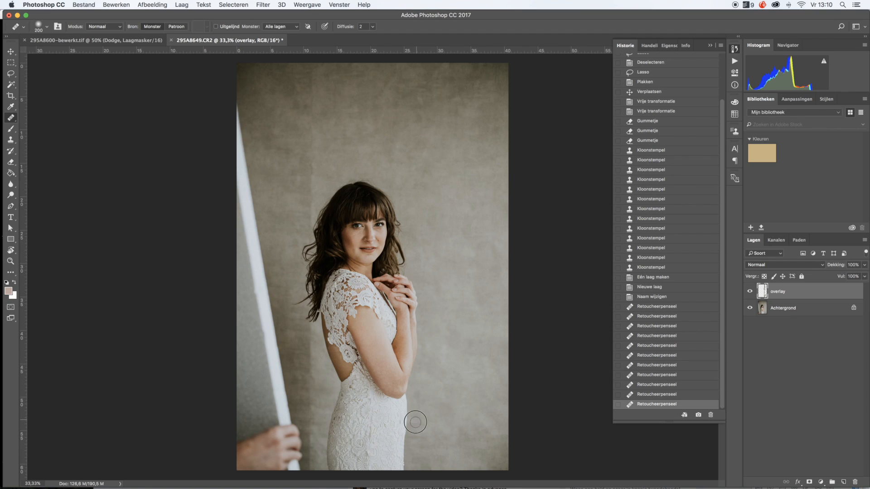
drag(414, 437, 416, 434)
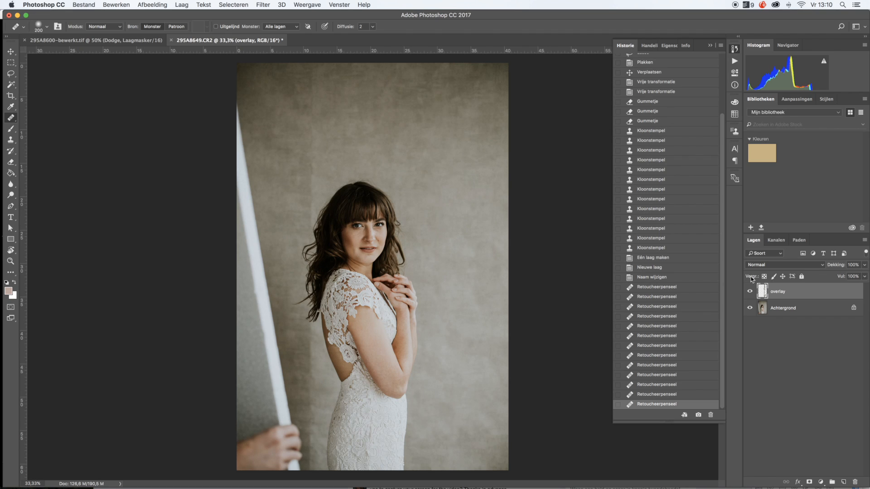
click(750, 292)
click(750, 291)
Heal the vertical backdrop seam to the left of the woman's head and hair using brush sizes 250 and 150
key(bracketright)
key(bracketright)
key(bracketright)
click(310, 212)
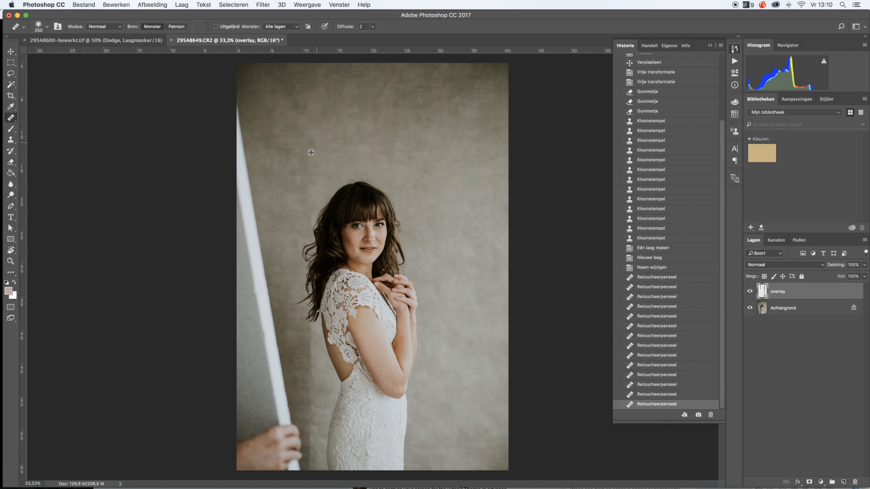
click(280, 221)
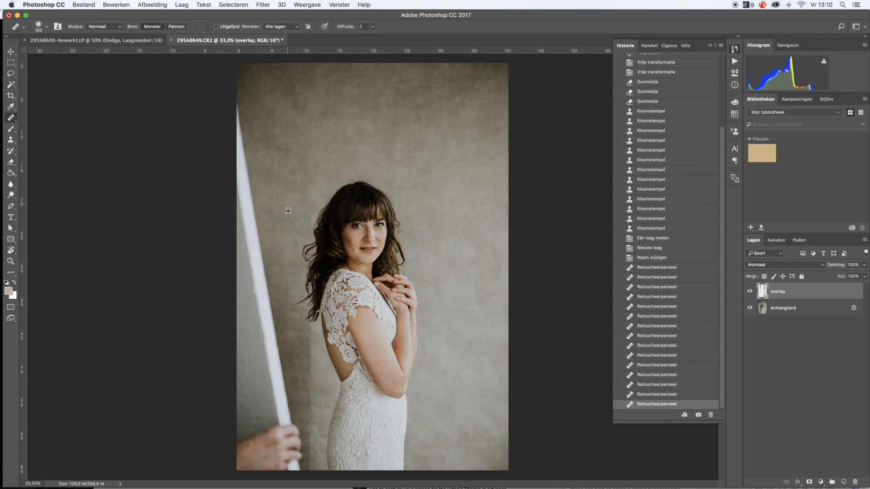
click(305, 207)
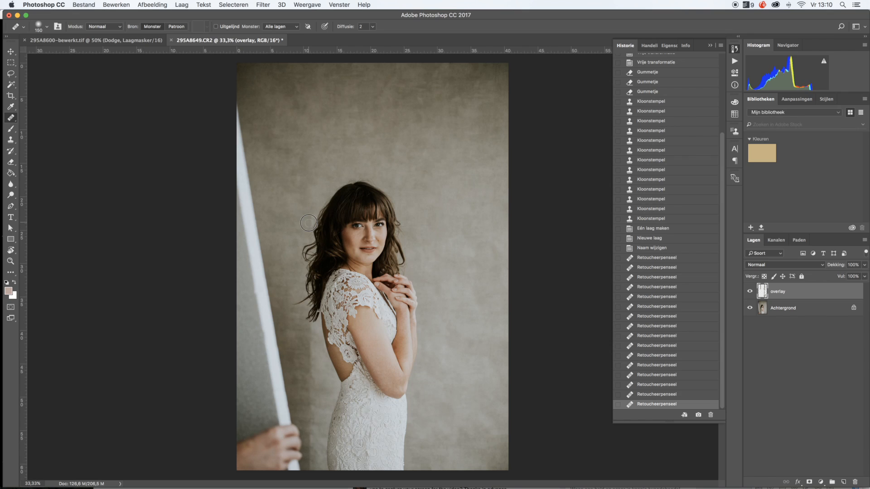
click(281, 255)
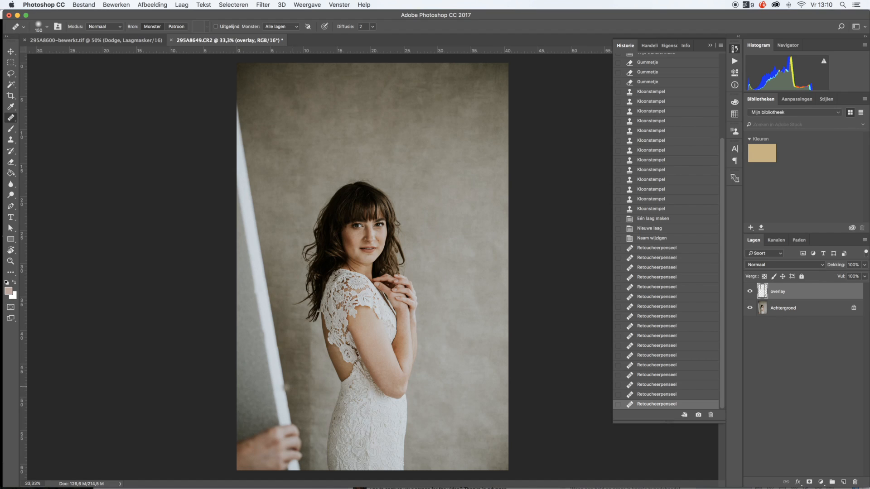
Reduce the Healing Brush to 100 and heal the backdrop strip beside the woman's lower back
click(291, 383)
key(bracketleft)
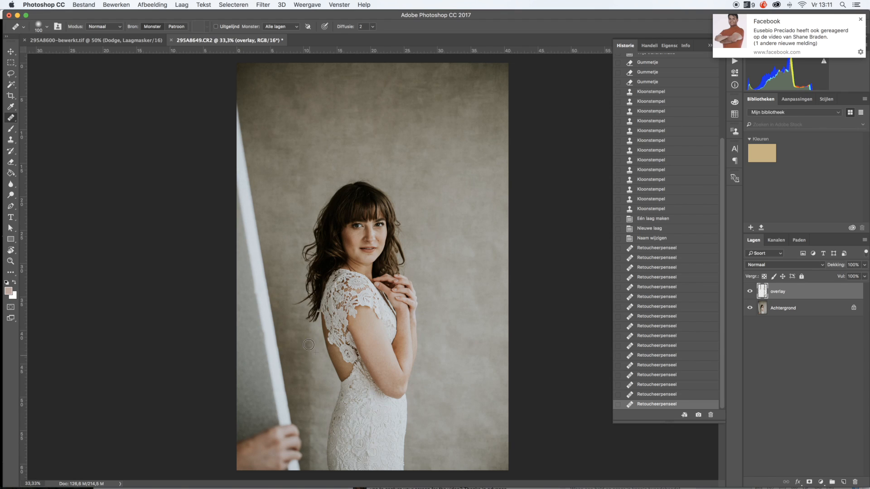
click(310, 376)
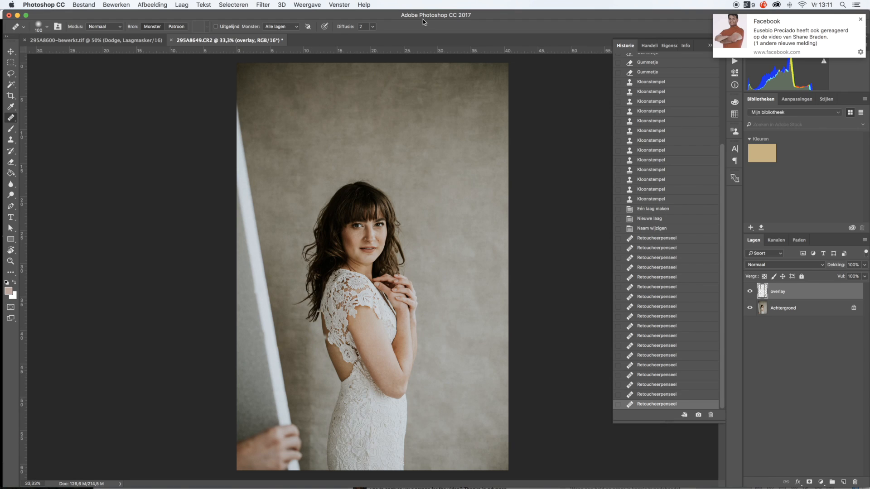
Set the Healing Brush diffusion to 4 and heal the backdrop between the reflector and the dress below the waist
click(374, 27)
click(377, 37)
drag(379, 38, 384, 37)
key(bracketleft)
key(bracketleft)
click(312, 411)
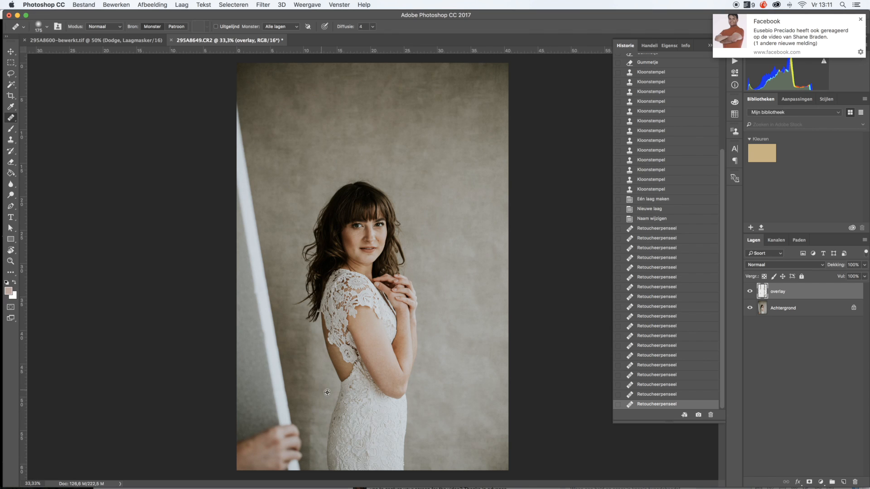
click(322, 420)
scroll(321, 408, up, 2)
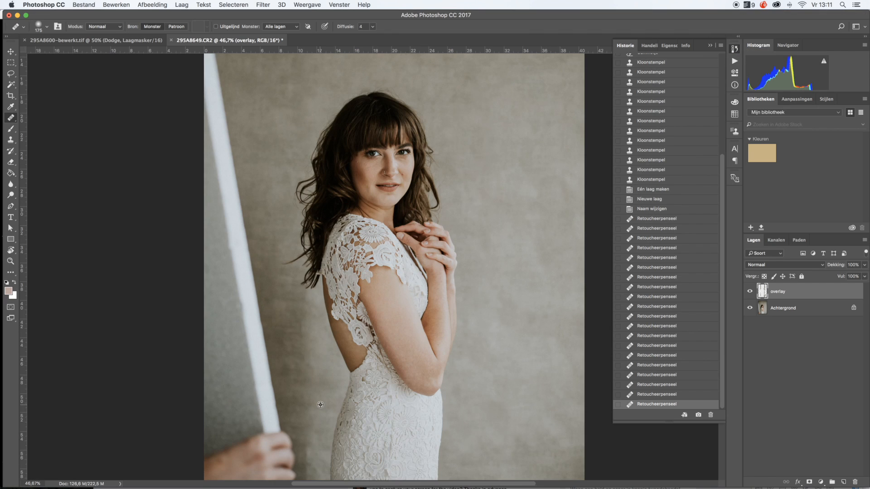
Heal the backdrop strip beside the dress's lower edge and the woman's lower back with sampled backdrop texture at brush size 175
scroll(318, 414, down, 3)
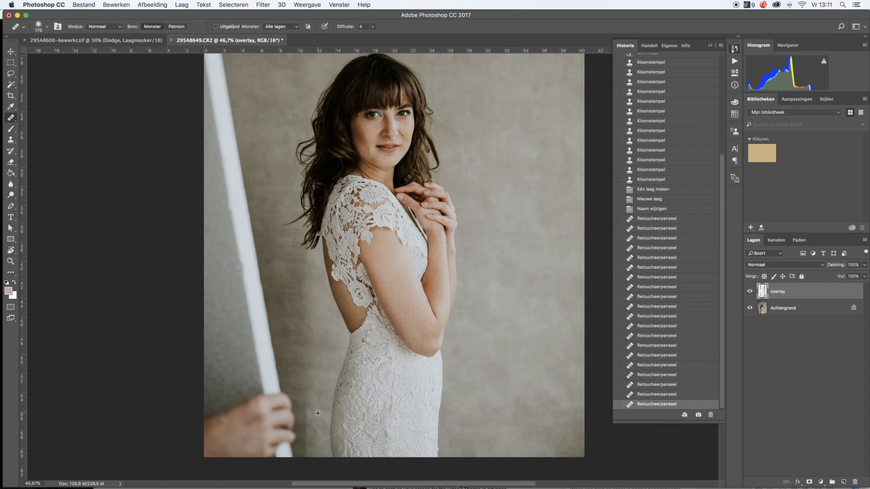
drag(310, 407, 308, 454)
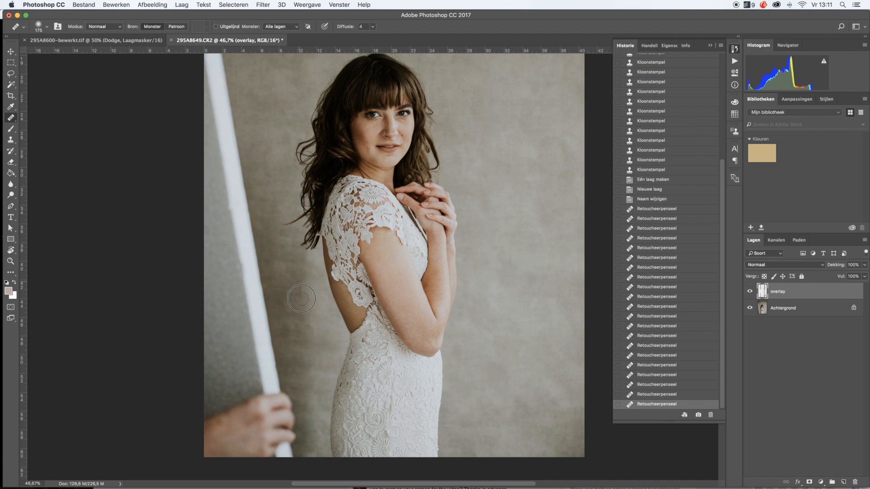
scroll(316, 305, down, 1)
alt+click(311, 260)
drag(311, 256, 299, 277)
alt+click(316, 294)
mouse_move(322, 308)
mouse_down()
mouse_move(311, 312)
mouse_move(320, 321)
mouse_up()
alt+click(311, 286)
mouse_move(315, 273)
mouse_down()
mouse_move(295, 280)
mouse_move(306, 334)
mouse_up()
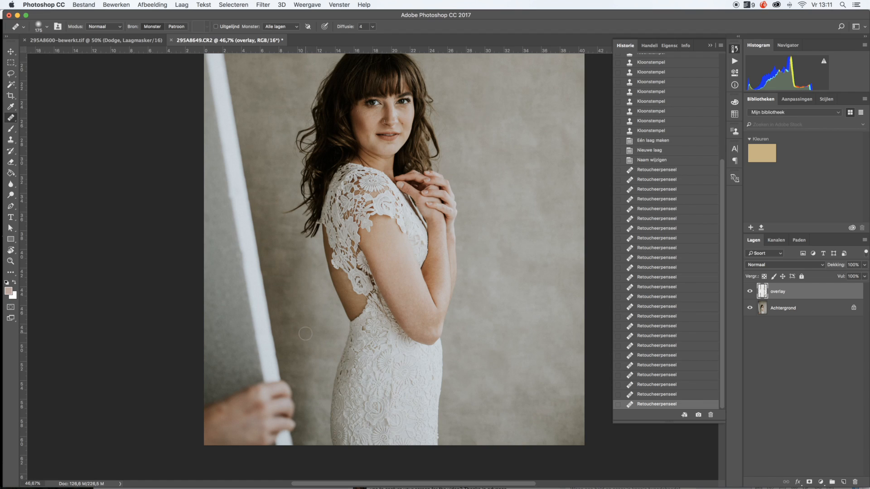
Heal the backdrop patches beside the hip and below the hair, and compare the retouching with the overlay layer hidden
alt+click(306, 346)
drag(308, 360, 313, 370)
alt+click(285, 235)
drag(299, 247, 297, 271)
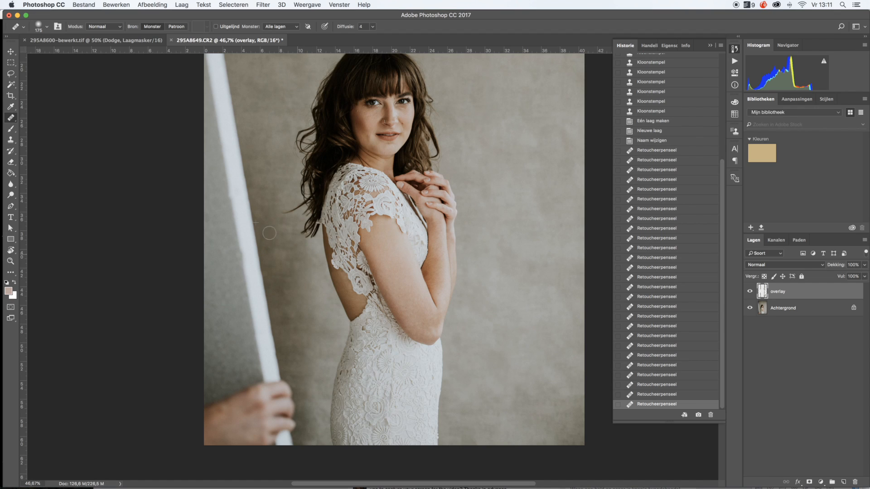
scroll(275, 232, up, 2)
scroll(274, 233, up, 1)
scroll(292, 248, down, 4)
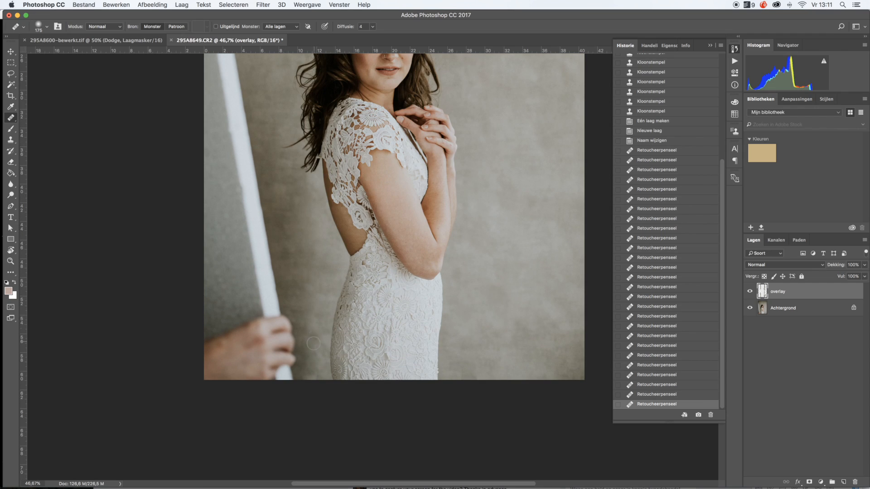
click(749, 292)
click(750, 292)
Set the Clone Stamp to size 250 and 23% opacity and clone sampled backdrop beside the woman's lower back
key(s)
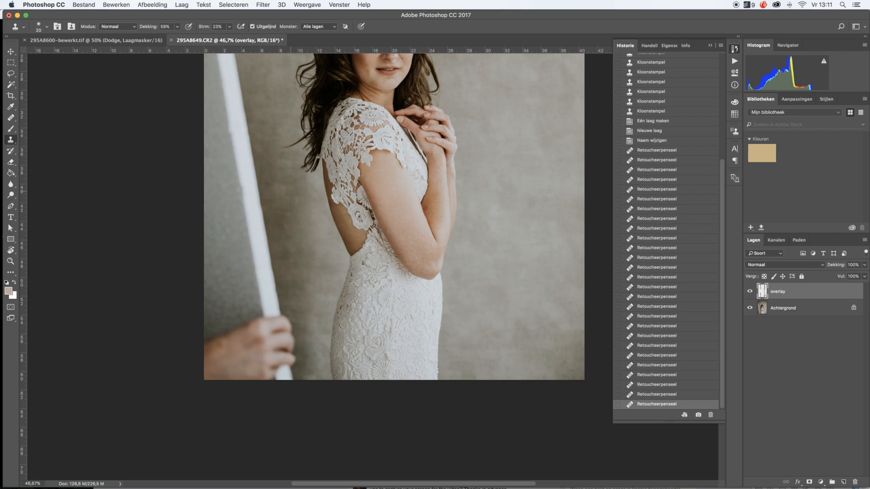
key(bracketright)
key(bracketright)
key(bracketright)
key(bracketright)
key(bracketright)
click(177, 27)
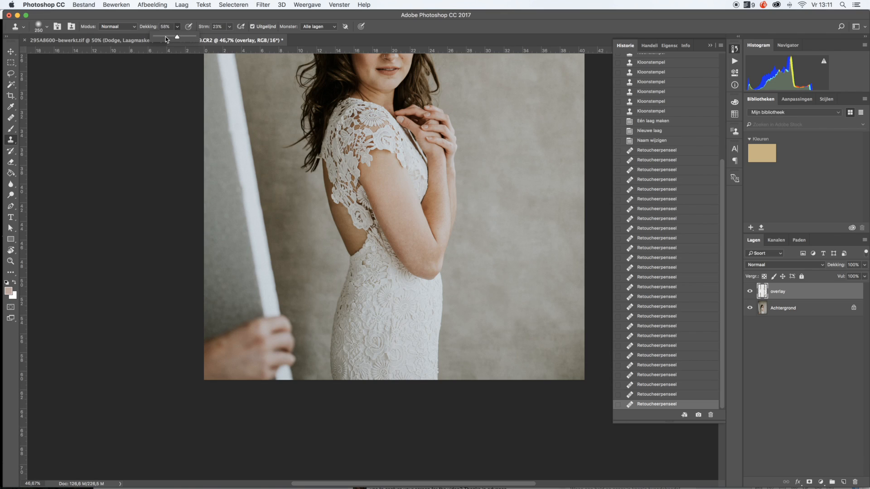
drag(166, 40, 163, 40)
alt+click(299, 235)
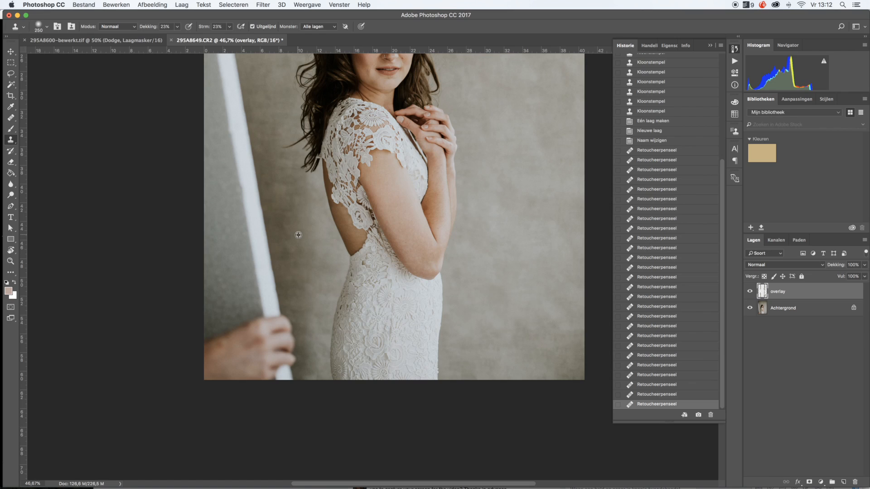
mouse_move(311, 207)
mouse_down()
mouse_move(313, 275)
mouse_move(315, 198)
mouse_up()
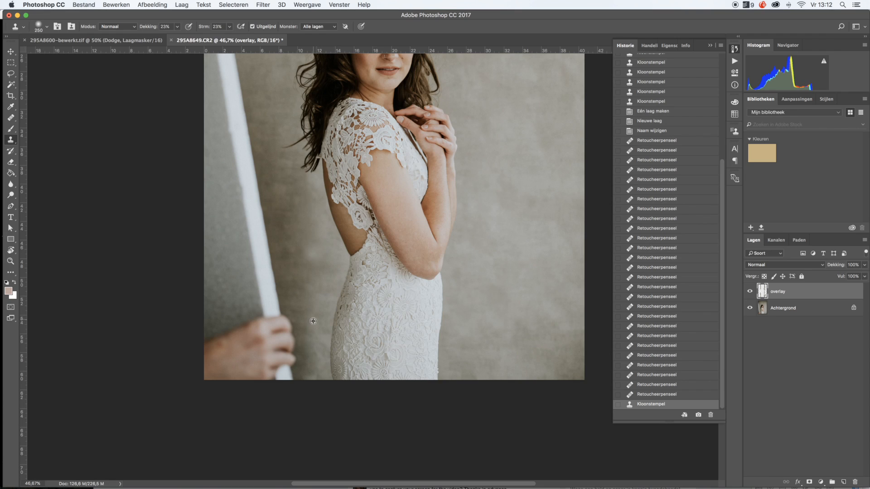
Clone backdrop tone softly between the reflector and the dress at waist and hip height
mouse_move(310, 266)
mouse_down()
mouse_move(324, 295)
mouse_move(313, 349)
mouse_move(322, 272)
mouse_move(320, 296)
mouse_up()
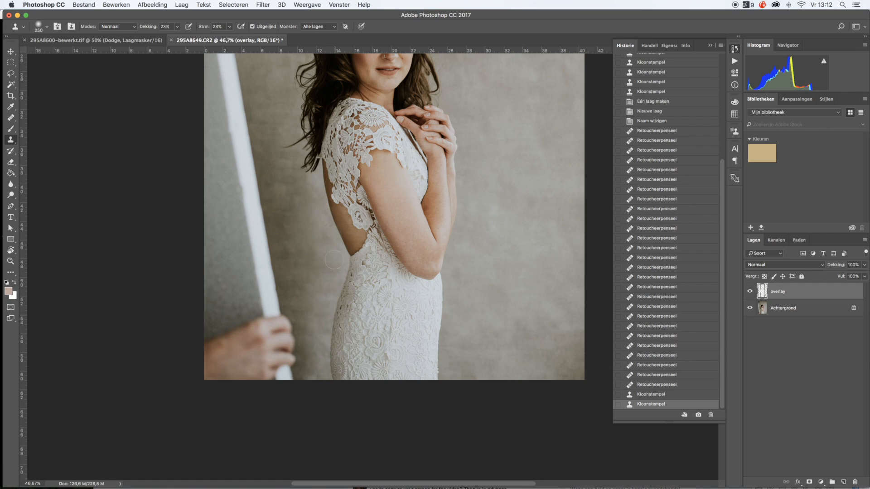
alt+click(307, 255)
alt+click(304, 292)
mouse_move(314, 312)
mouse_down()
mouse_move(315, 336)
mouse_move(326, 270)
mouse_up()
Examine the backdrop retouching across the whole portrait with the overlay layer hidden and shown
scroll(322, 269, up, 5)
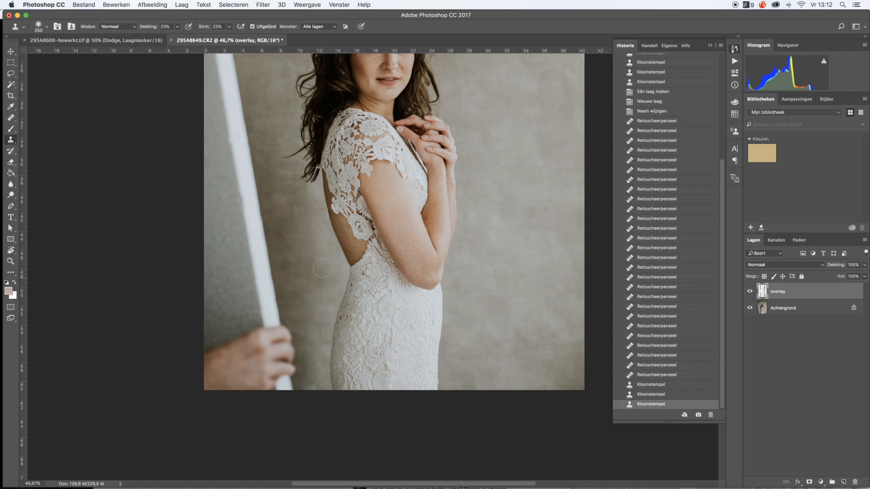
scroll(322, 268, left, 2)
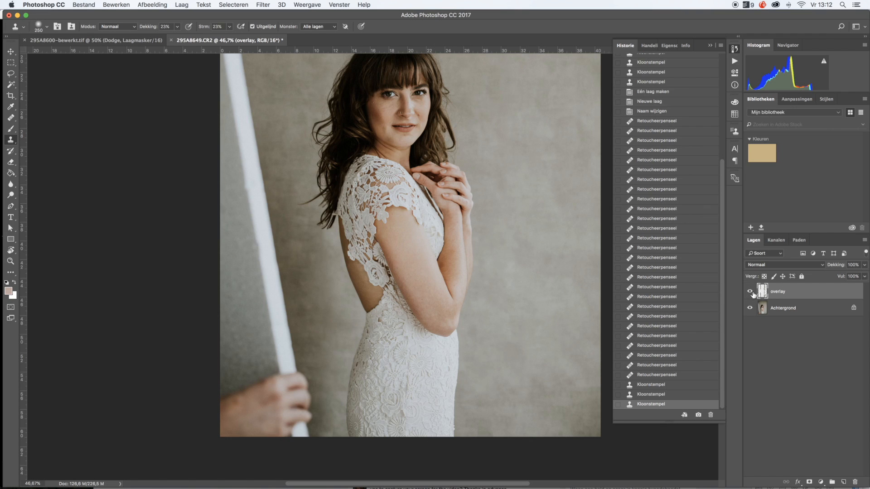
click(750, 292)
click(750, 292)
click(750, 292)
click(750, 293)
scroll(480, 219, up, 15)
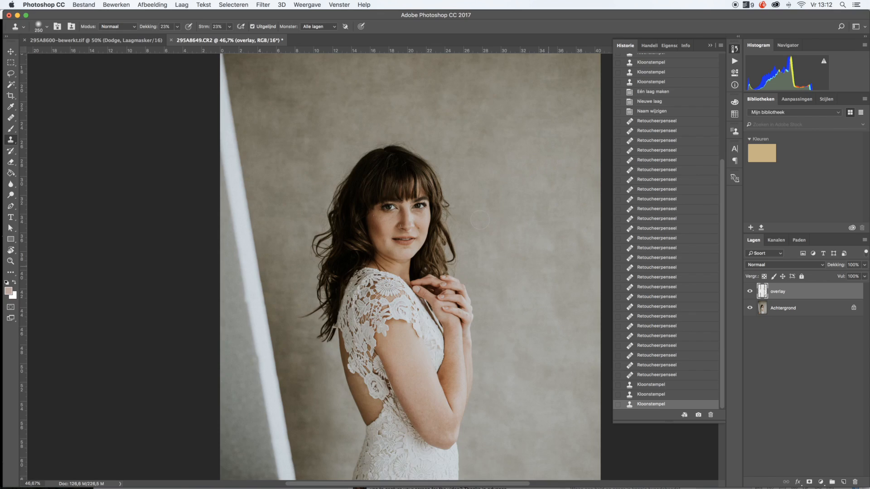
key(super+minus)
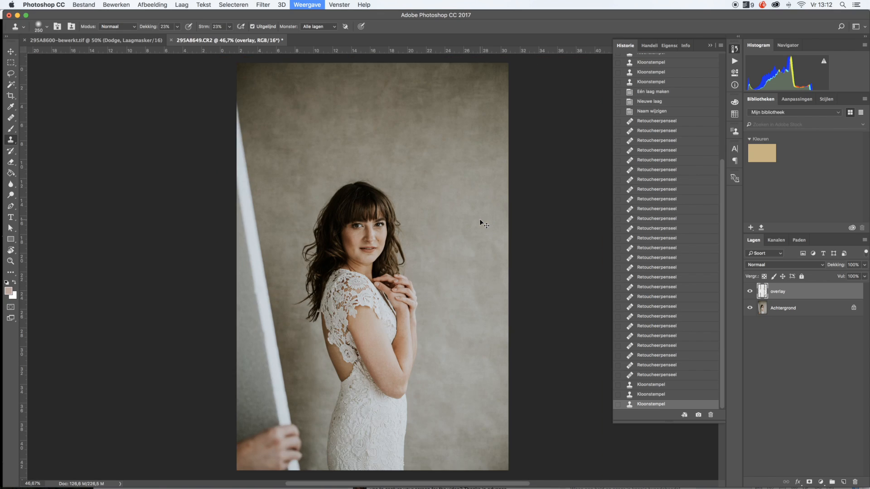
key(super+minus)
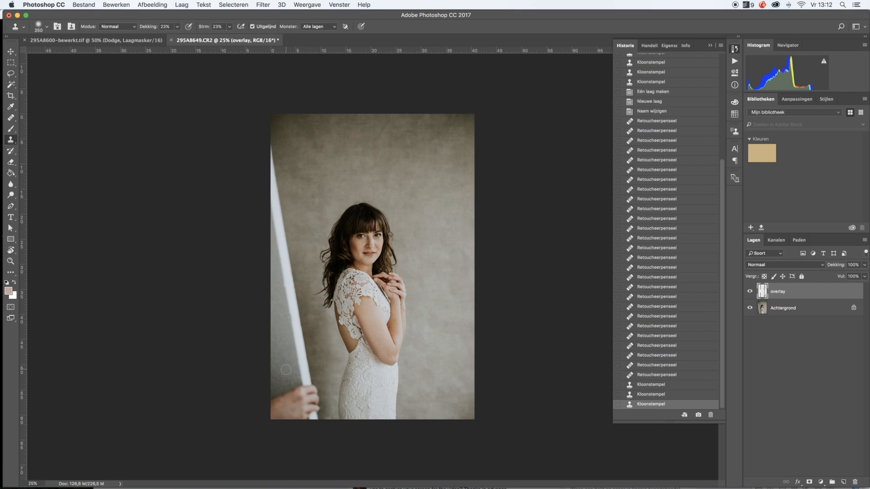
Set the Healing Brush to size 500 and heal the reflector's narrow upper tip with backdrop sampled beside it
key(bracketright)
key(bracketright)
key(bracketright)
click(10, 118)
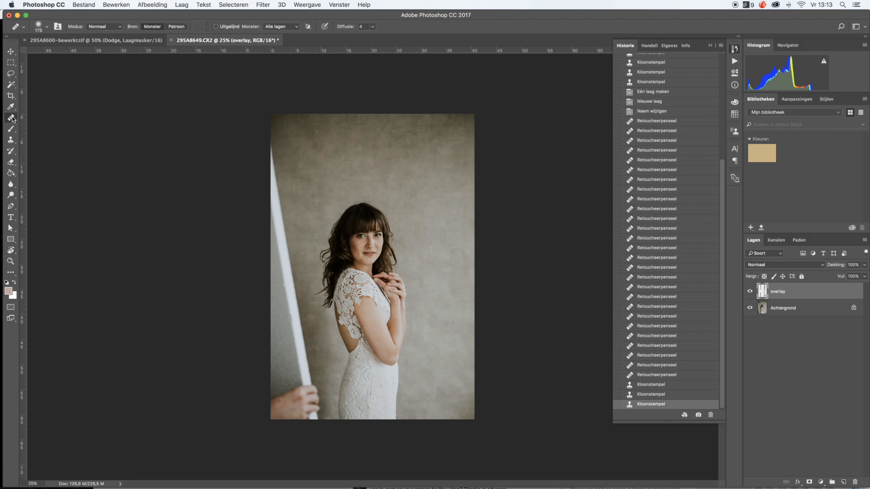
key(p)
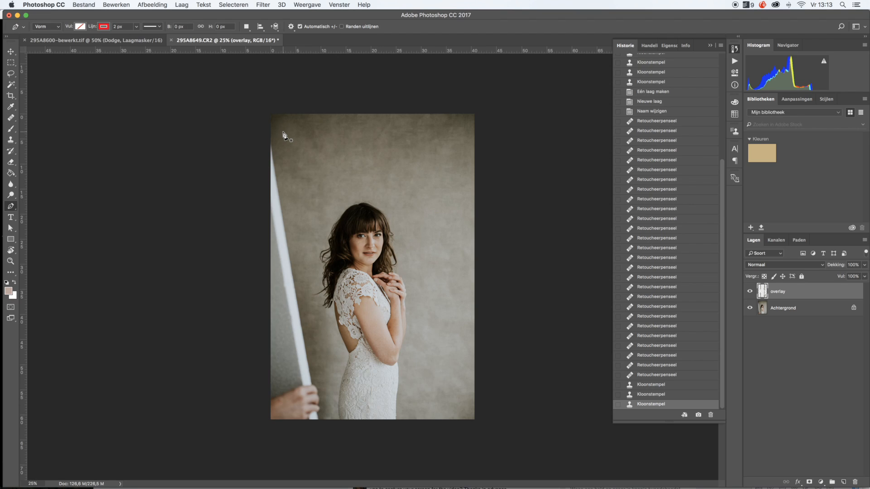
key(j)
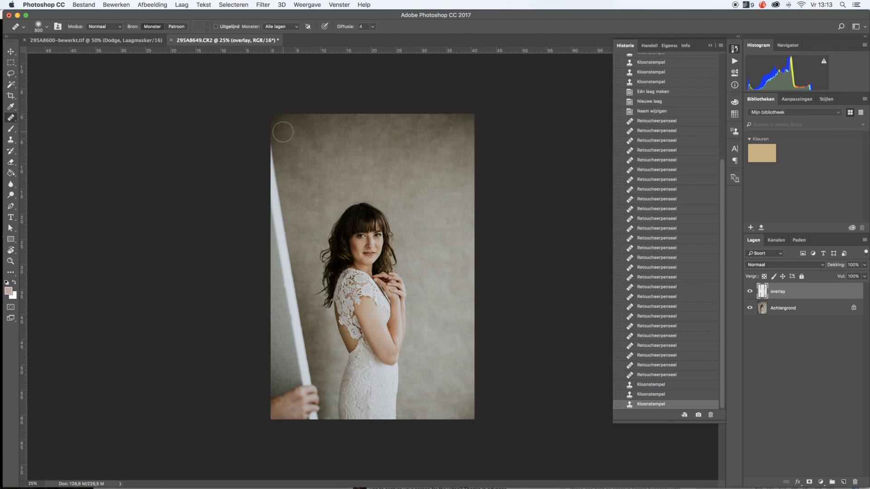
alt+click(288, 136)
mouse_move(277, 184)
mouse_down()
mouse_move(272, 155)
mouse_move(267, 184)
mouse_move(279, 224)
mouse_move(277, 162)
mouse_up()
Heal away the reflector's upper half down to the woman's shoulder height, resampling the neighbouring backdrop between strokes
alt+click(302, 144)
alt+click(290, 181)
mouse_move(275, 238)
mouse_down()
mouse_move(285, 256)
mouse_move(268, 217)
mouse_up()
alt+click(295, 169)
mouse_move(276, 184)
mouse_down()
mouse_move(267, 200)
mouse_move(286, 212)
mouse_up()
alt+click(302, 226)
mouse_move(290, 264)
mouse_down()
mouse_move(281, 266)
mouse_move(286, 282)
mouse_move(269, 251)
mouse_up()
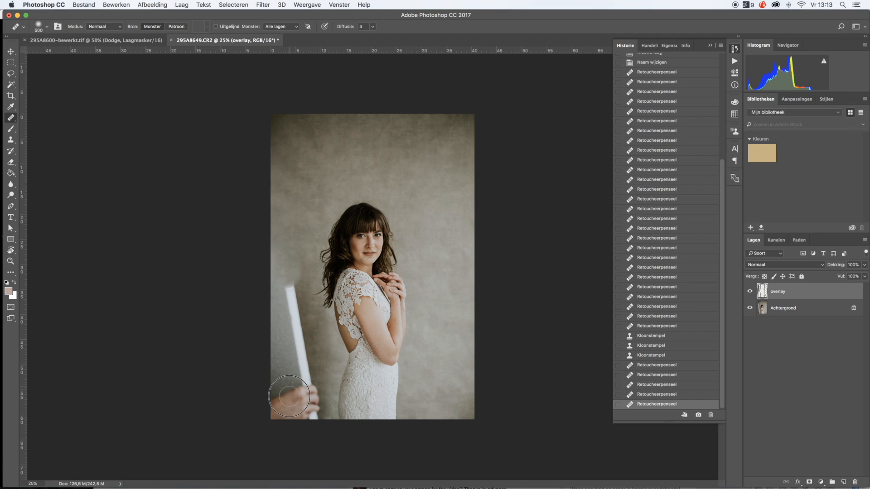
Undo a trial healing stroke over the reflector's lower part and heal its middle section beside the woman's back instead
drag(289, 396, 290, 324)
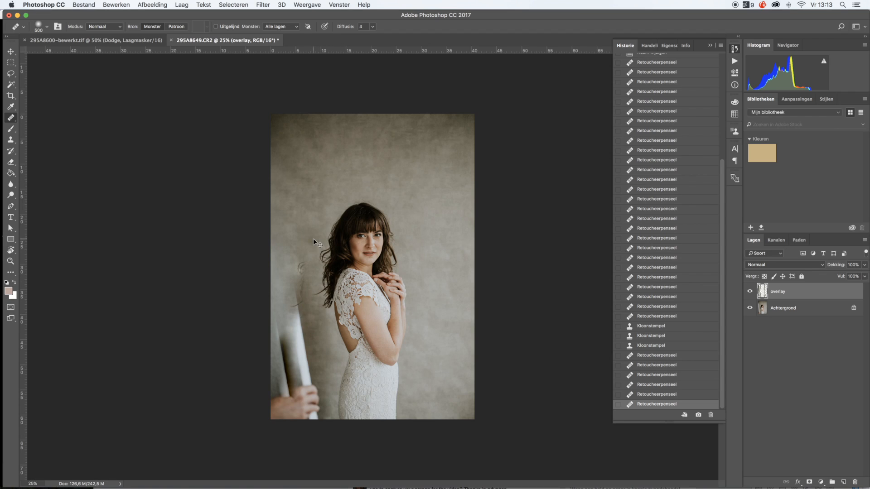
key(super+z)
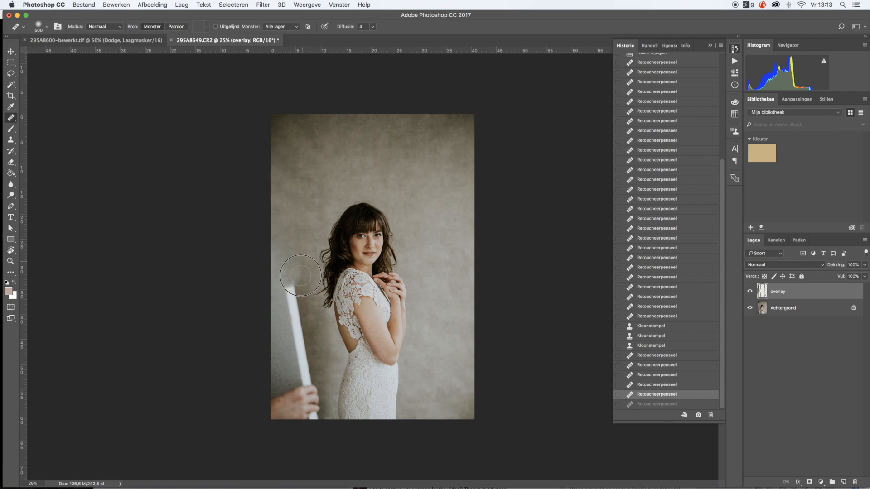
click(298, 304)
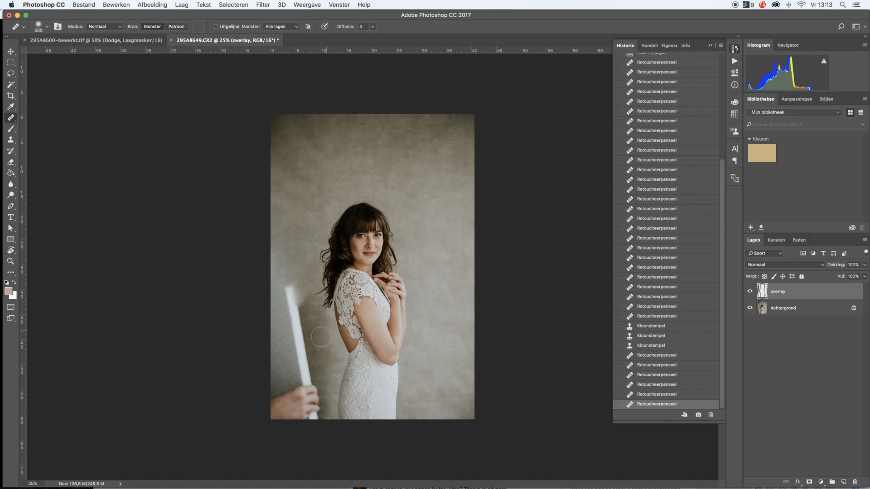
drag(297, 286, 305, 354)
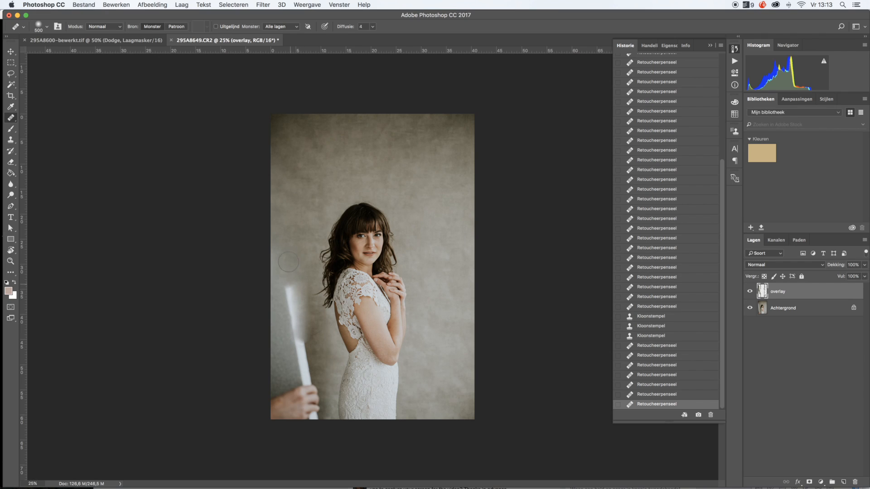
alt+click(293, 244)
drag(287, 278, 282, 325)
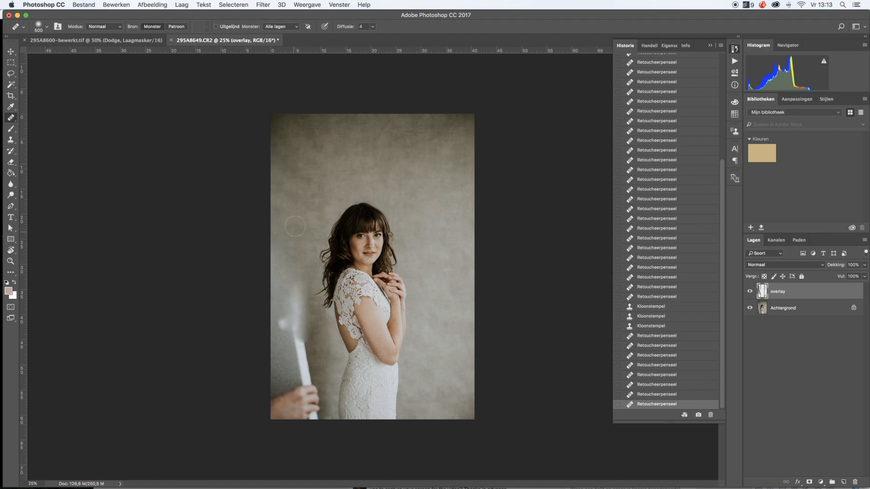
Set the Clone Stamp to size 700 and 100% opacity and clone clean backdrop over the smeared end of the reflector
key(s)
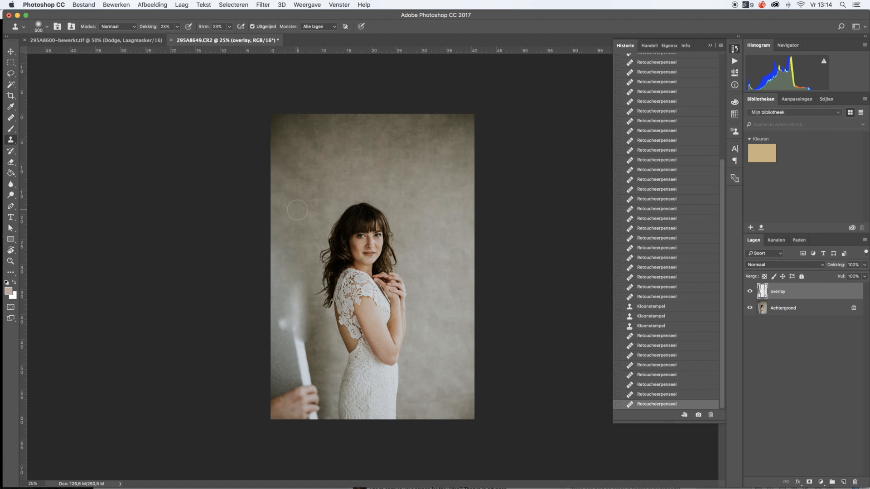
key(bracketright)
key(p)
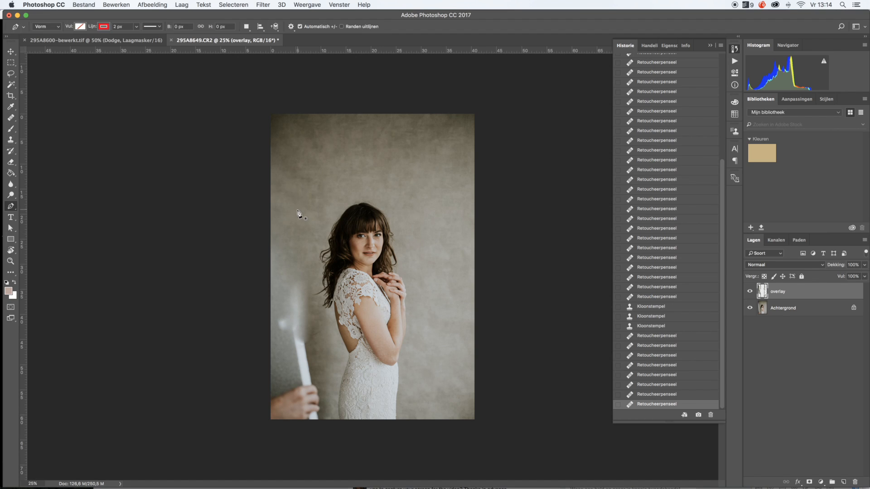
key(s)
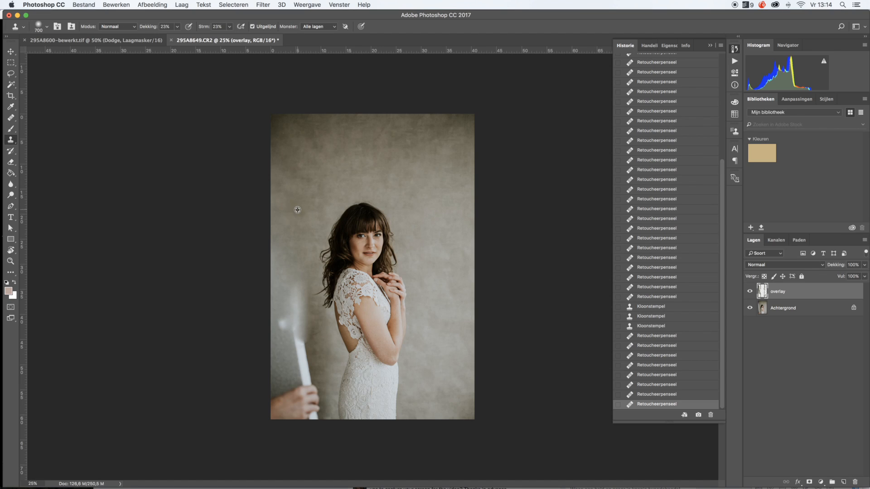
click(286, 270)
click(178, 27)
drag(176, 36, 207, 36)
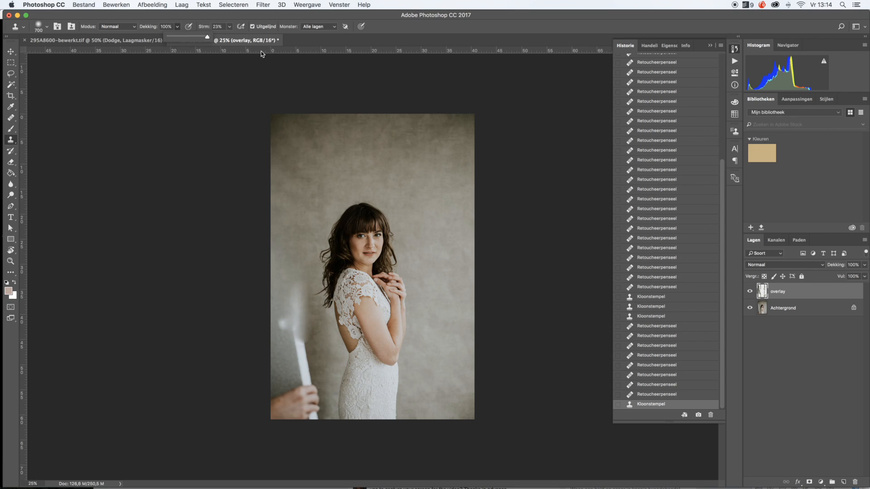
alt+click(291, 225)
mouse_move(292, 299)
mouse_down()
mouse_move(295, 286)
mouse_move(300, 316)
mouse_move(280, 313)
mouse_up()
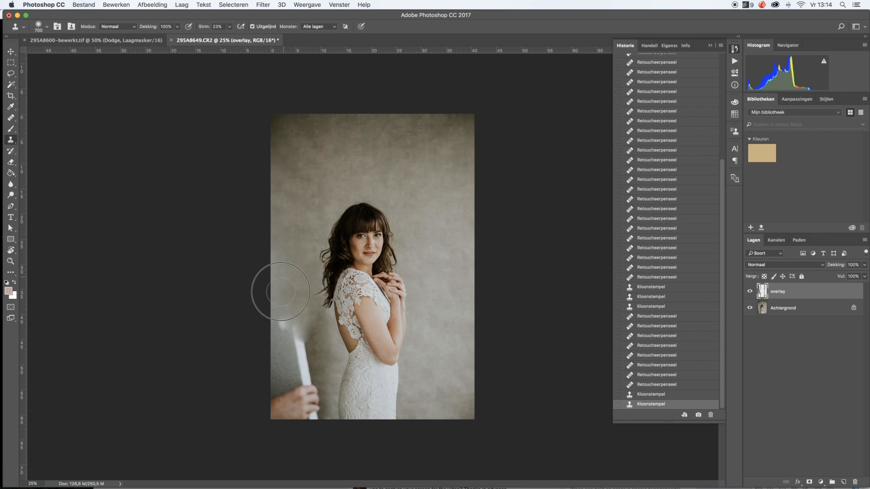
Clone backdrop over the remaining smears above the reflector, touch up beside the lower back at size 250, and compare with the overlay hidden
mouse_move(278, 252)
mouse_down()
mouse_move(279, 272)
mouse_move(291, 258)
mouse_up()
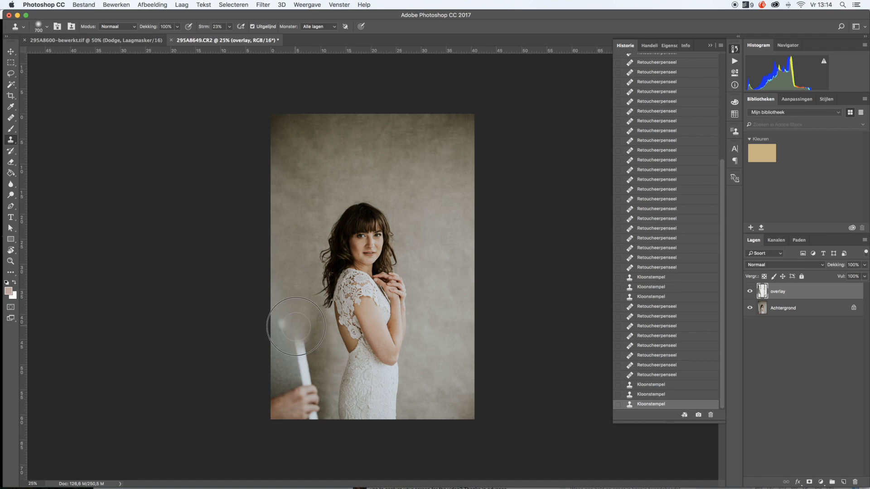
drag(272, 334, 265, 354)
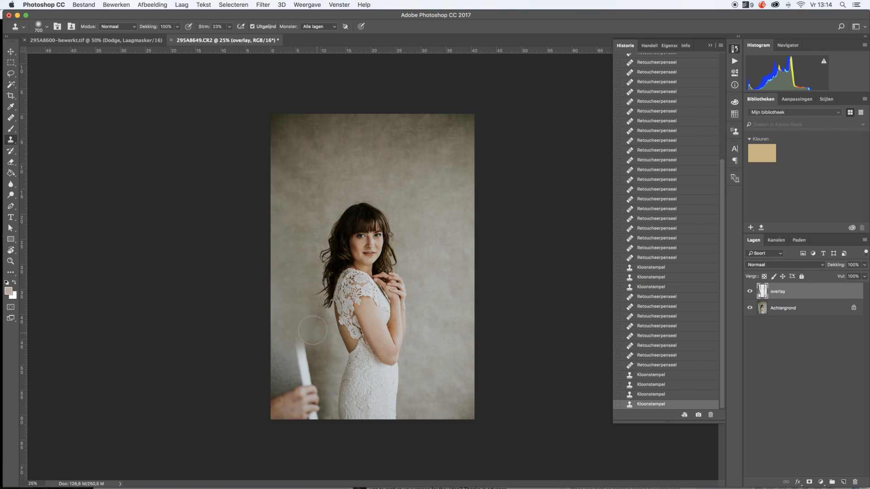
key(bracketleft)
key(bracketleft)
click(317, 336)
click(750, 293)
click(750, 292)
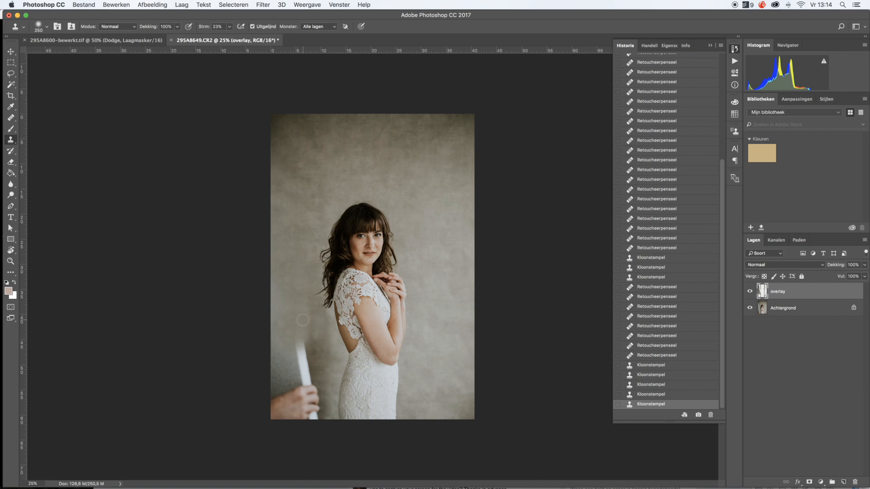
Enlarge the Clone Stamp to 600, clone the backdrop above the reflector's end, and undo the additional stroke over the reflector
key(bracketright)
mouse_move(280, 291)
mouse_down()
mouse_move(283, 334)
mouse_move(313, 312)
mouse_up()
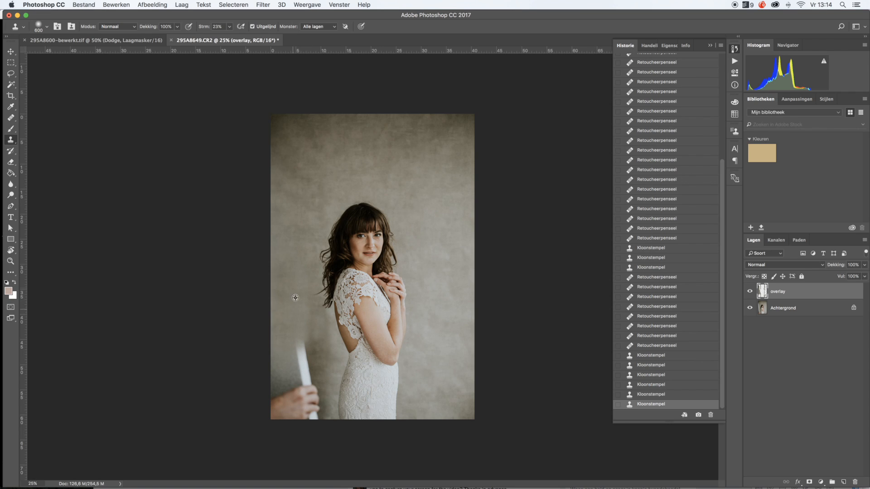
scroll(297, 250, down, 2)
drag(317, 350, 322, 332)
key(super+z)
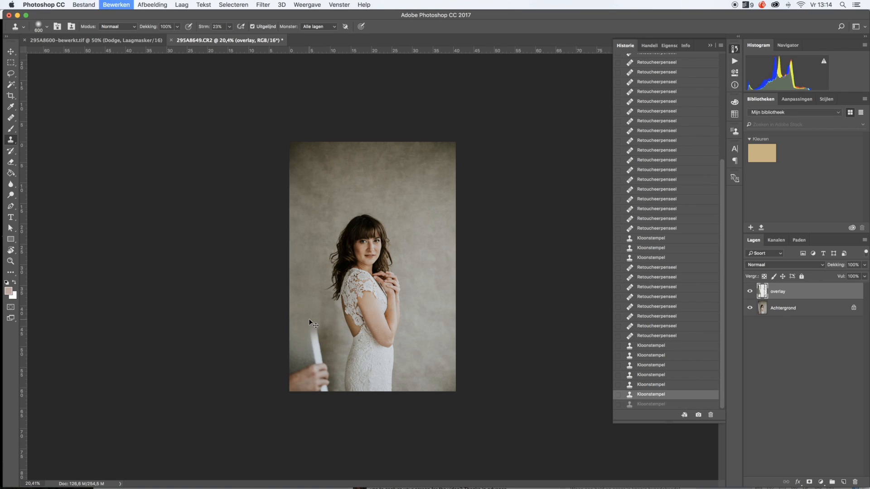
Clone clean backdrop over the remaining reflector and the hand, and touch up the backdrop beside the lower back at size 175
alt+click(307, 238)
drag(317, 332, 323, 381)
mouse_move(290, 342)
mouse_down()
mouse_move(296, 375)
mouse_move(292, 344)
mouse_move(312, 370)
mouse_move(310, 383)
mouse_move(307, 363)
mouse_move(323, 389)
mouse_up()
alt+click(306, 334)
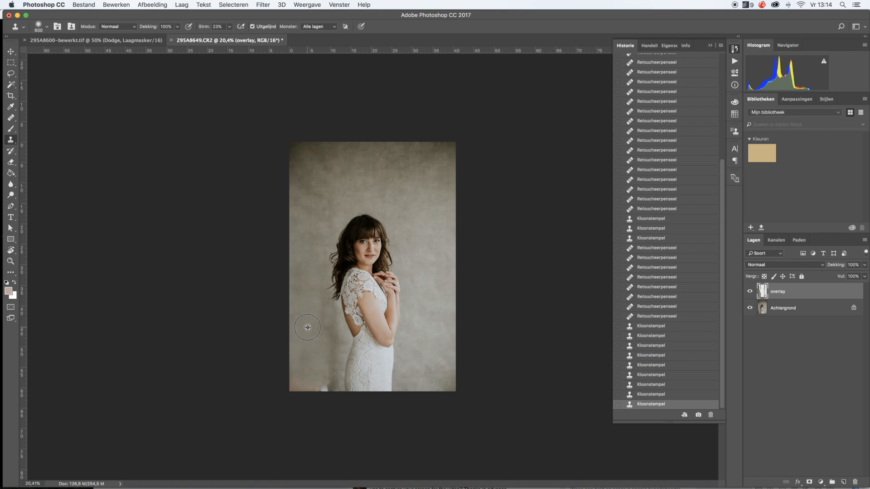
mouse_move(300, 381)
mouse_down()
mouse_move(293, 371)
mouse_move(296, 400)
mouse_move(324, 393)
mouse_move(315, 394)
mouse_move(327, 377)
mouse_move(317, 389)
mouse_up()
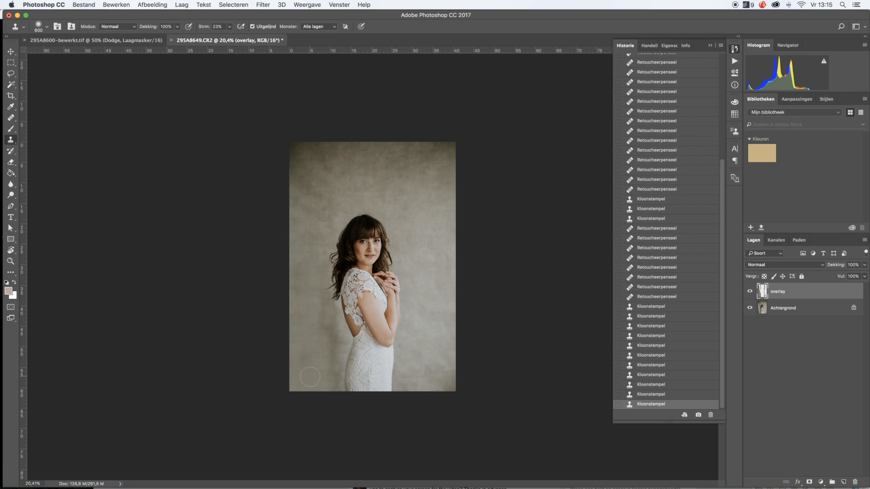
alt+click(306, 290)
mouse_move(325, 325)
mouse_down()
mouse_move(336, 347)
mouse_move(320, 370)
mouse_move(326, 398)
mouse_move(338, 376)
mouse_move(330, 352)
mouse_up()
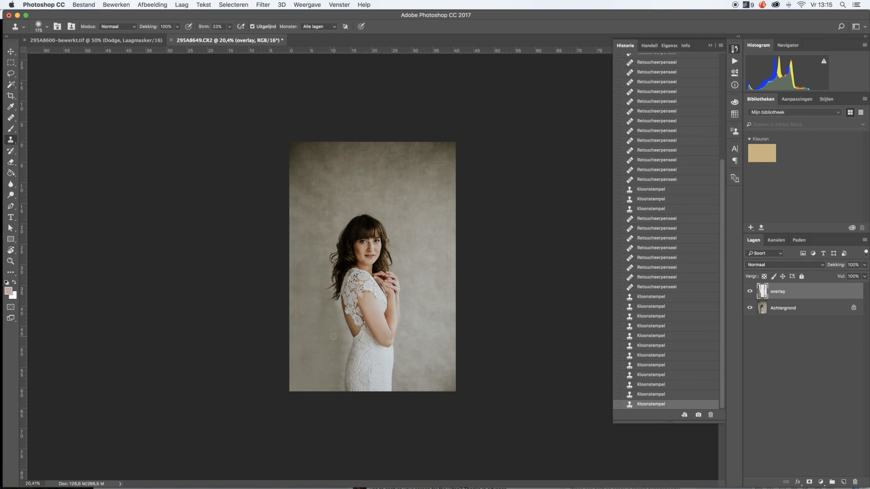
Blend the cloned backdrop along the woman's lower back and the dress edge with the Healing Brush
key(j)
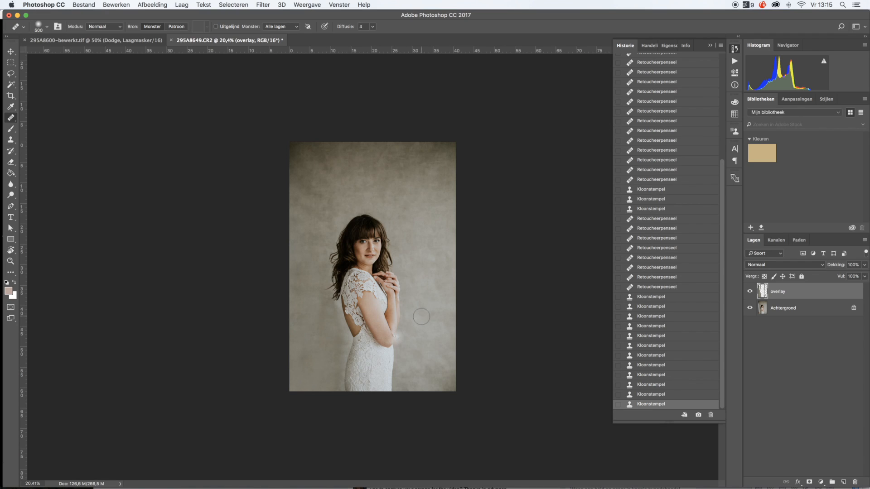
key(bracketleft)
key(bracketleft)
key(bracketleft)
drag(339, 347, 336, 387)
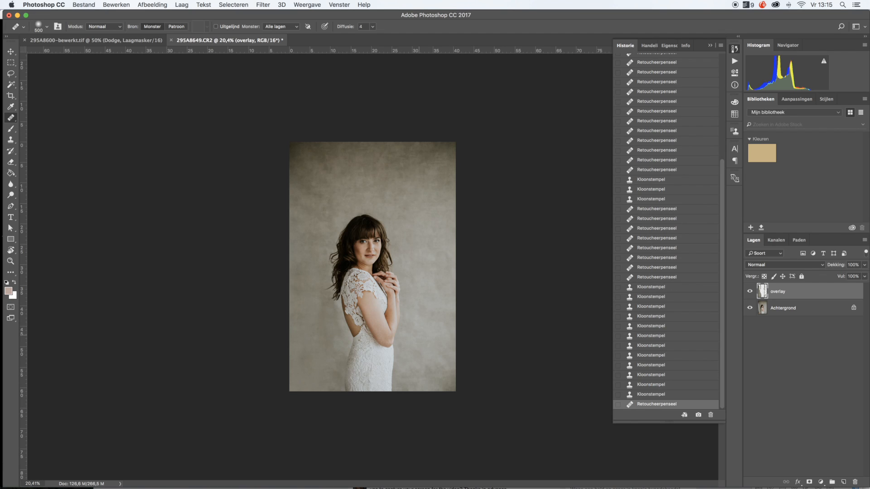
mouse_move(339, 341)
mouse_down()
mouse_move(341, 308)
mouse_move(340, 339)
mouse_move(313, 306)
mouse_move(310, 331)
mouse_move(336, 334)
mouse_up()
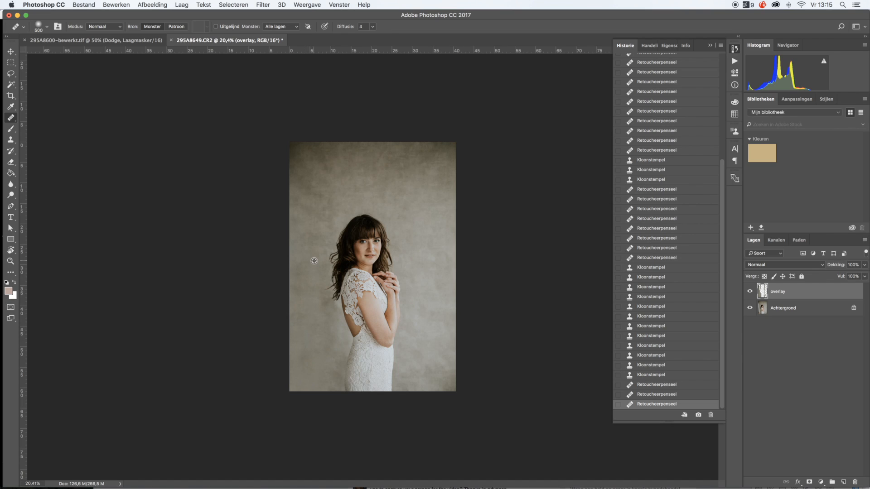
Erase overlay spill at the woman's lower back with the Eraser and compare the result before and after
key(e)
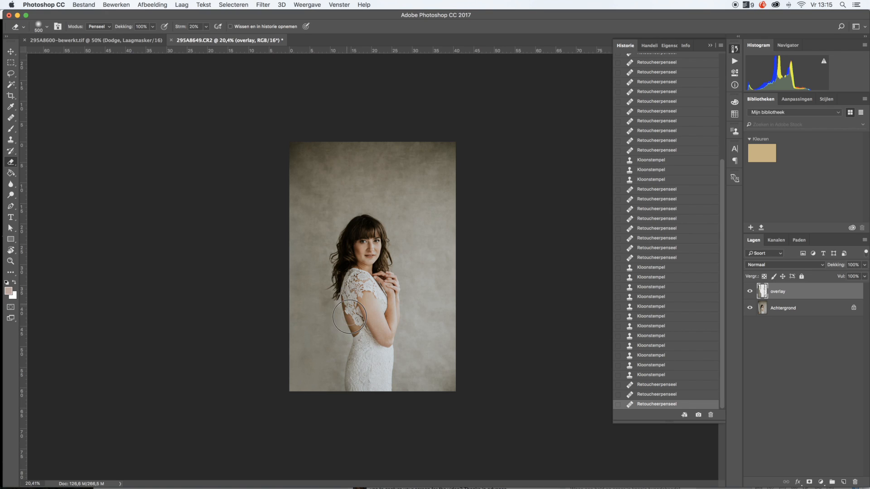
click(343, 339)
key(super+z)
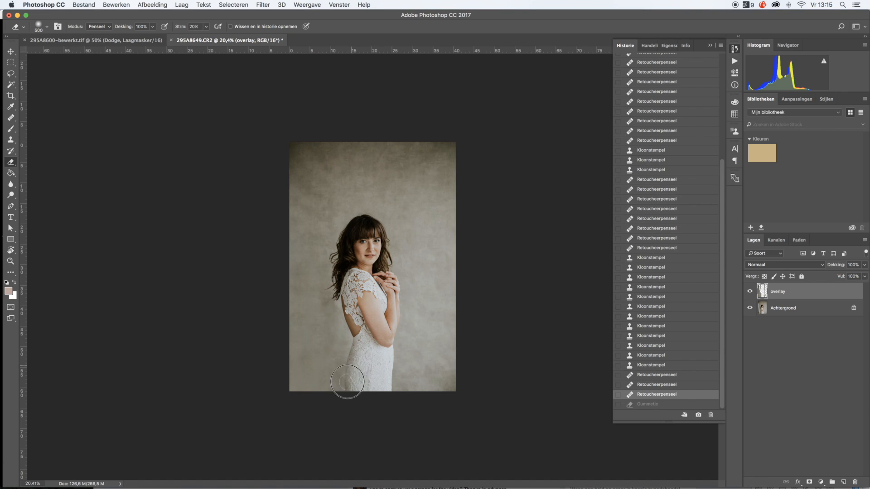
key(super+z)
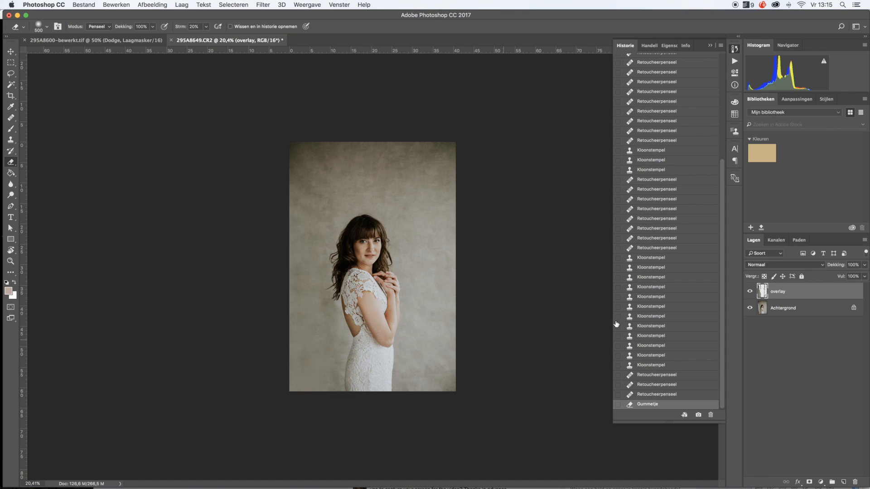
Compare the retouched backdrop with the original by toggling the overlay layer's visibility
click(750, 292)
click(750, 292)
click(751, 292)
click(750, 292)
click(751, 292)
click(750, 292)
Clone sampled backdrop at size 200 over the uneven areas below the hair and behind the woman's back
key(super+plus)
key(super+plus)
key(super+plus)
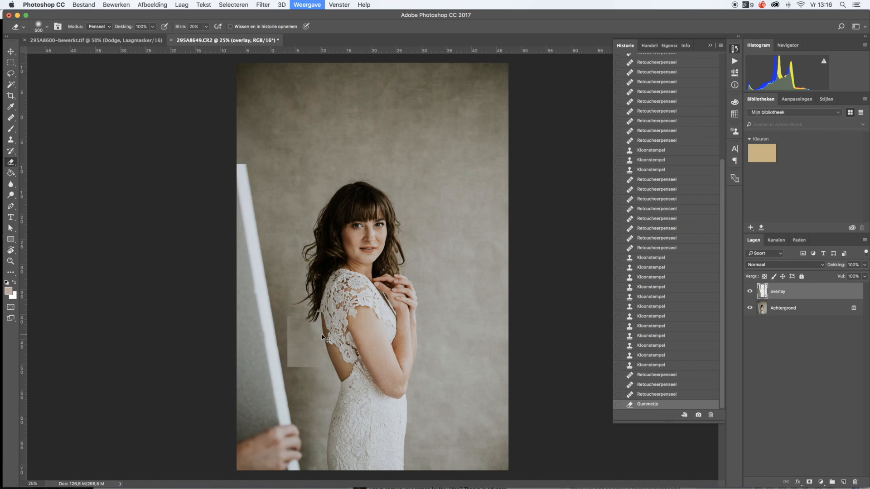
scroll(343, 323, left, 1)
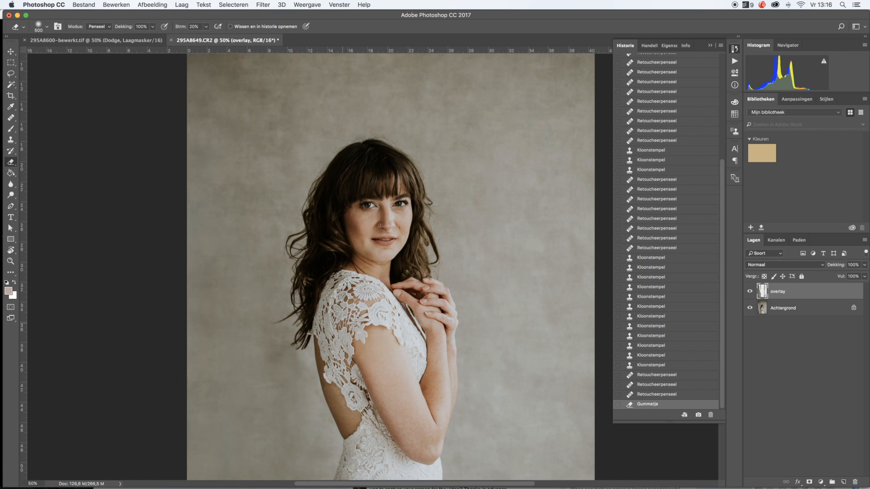
scroll(343, 323, down, 2)
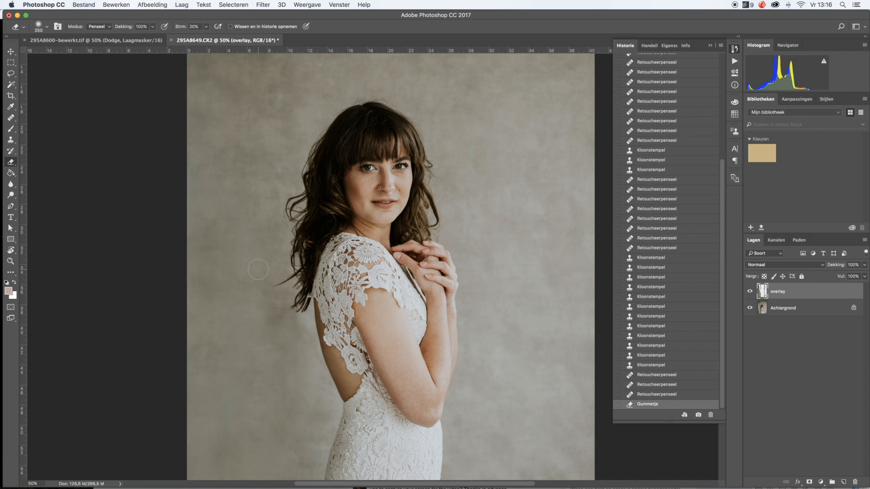
alt+click(255, 171)
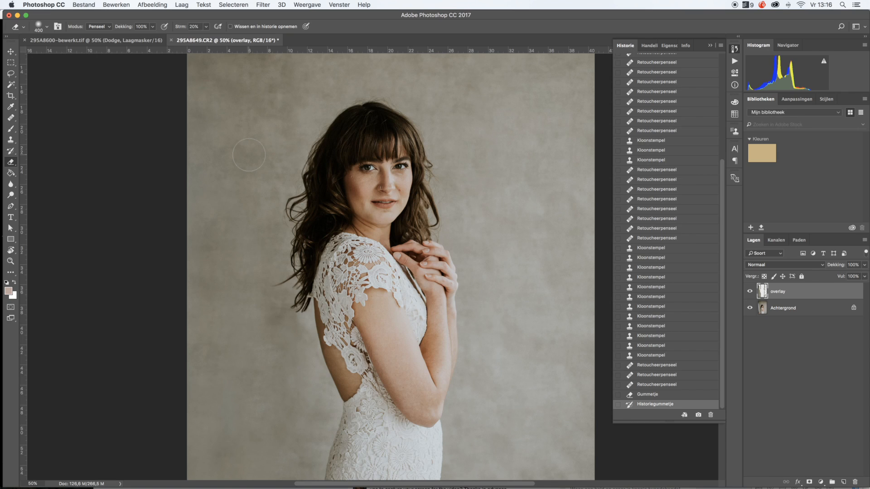
key(s)
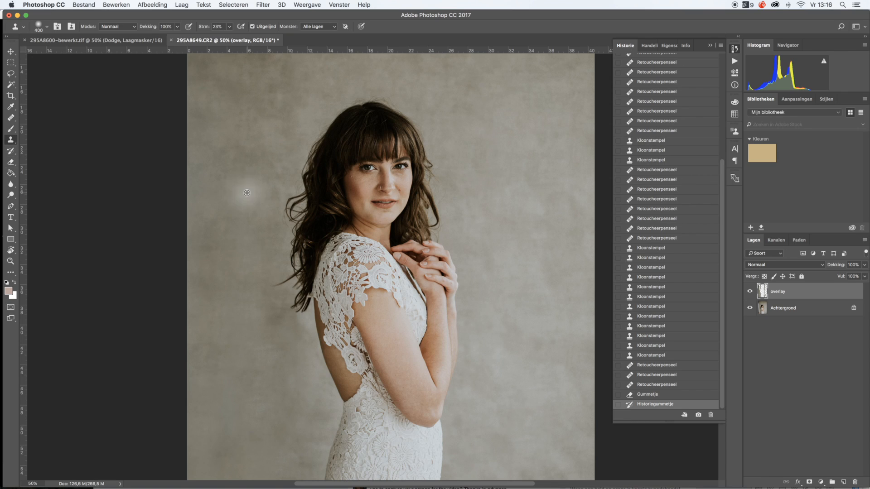
alt+click(249, 178)
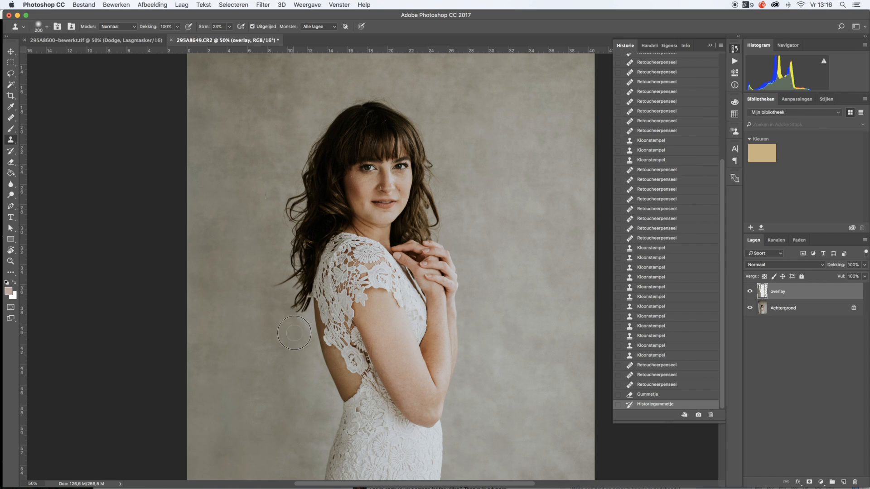
mouse_move(280, 302)
mouse_down()
mouse_move(272, 325)
mouse_move(274, 318)
mouse_move(290, 329)
mouse_move(298, 323)
mouse_move(303, 339)
mouse_move(287, 336)
mouse_move(271, 306)
mouse_move(279, 305)
mouse_move(263, 307)
mouse_move(269, 325)
mouse_move(285, 333)
mouse_move(263, 310)
mouse_move(303, 329)
mouse_move(296, 322)
mouse_move(299, 350)
mouse_move(302, 332)
mouse_move(279, 304)
mouse_move(277, 344)
mouse_up()
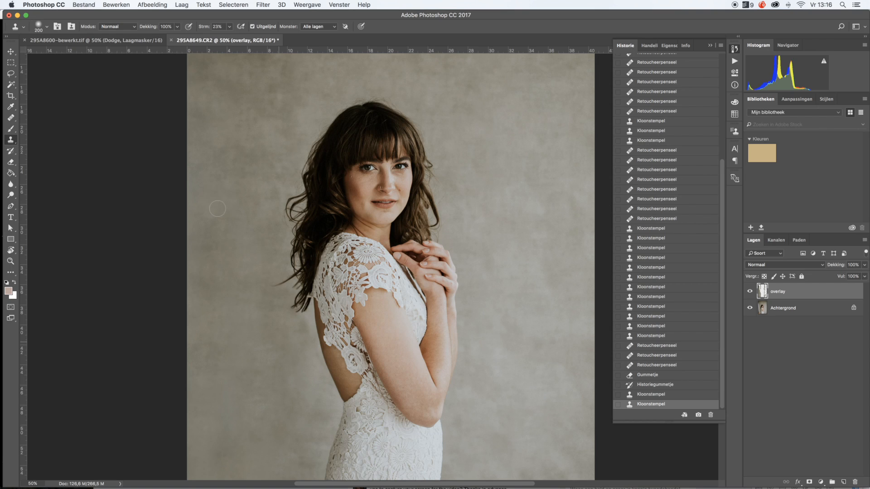
key(super+minus)
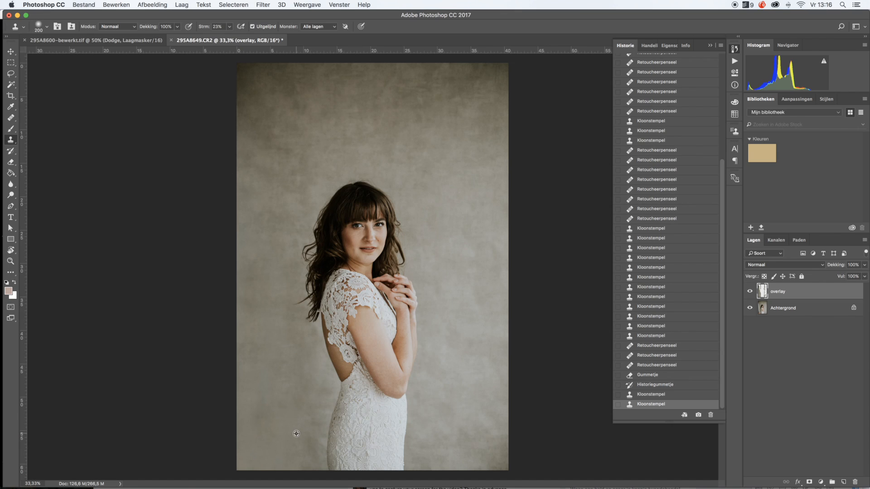
mouse_move(305, 357)
mouse_down()
mouse_move(281, 347)
mouse_move(290, 337)
mouse_up()
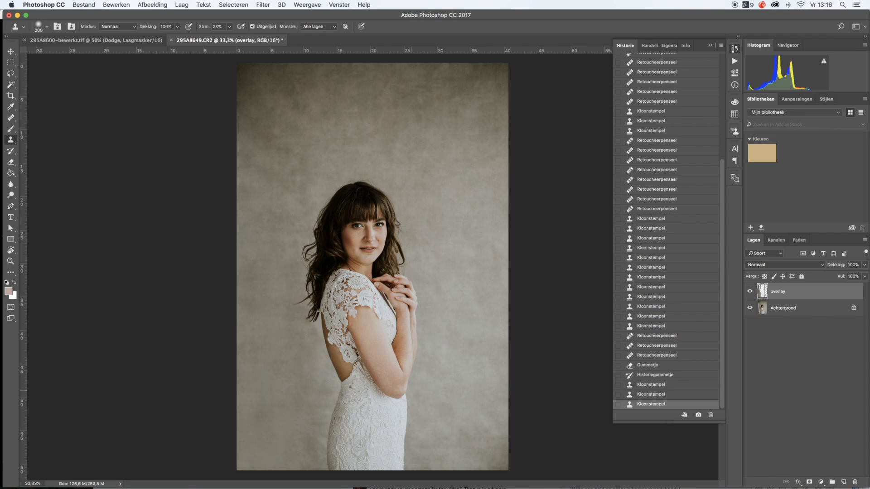
Add a new layer and sample the dark backdrop tone near the photo's upper left corner as the foreground colour
click(844, 482)
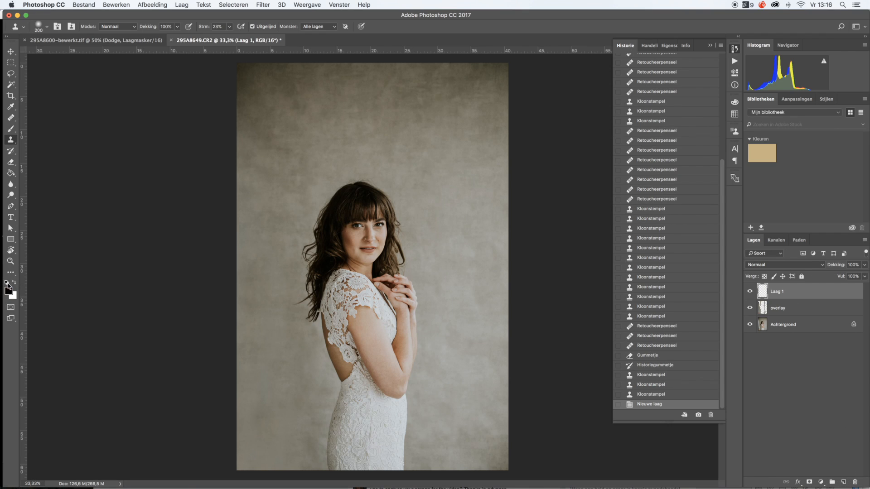
key(i)
click(277, 97)
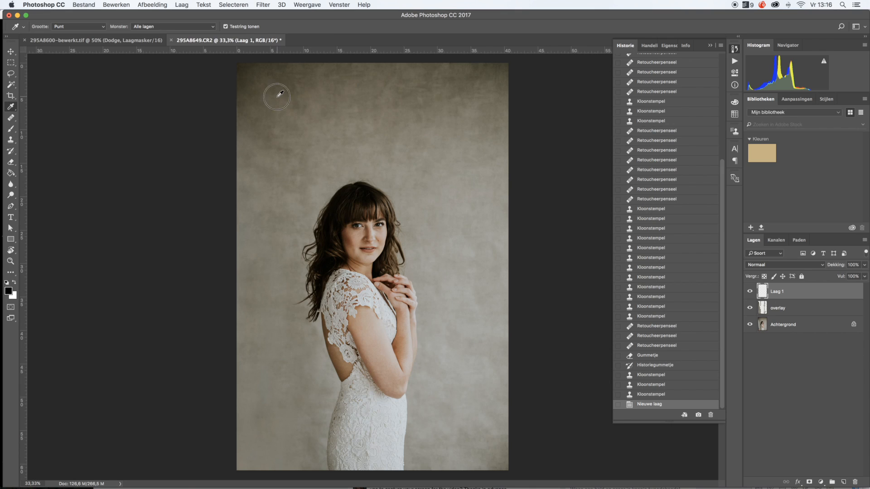
click(258, 72)
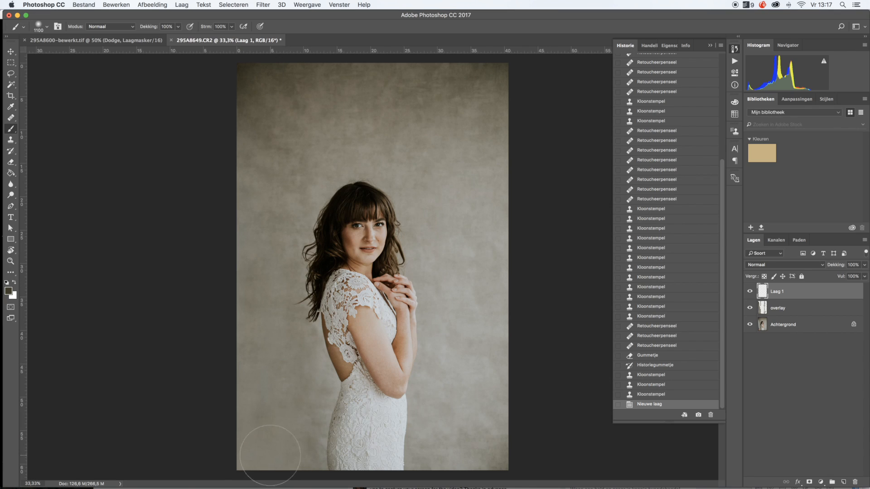
Paint a dark vignette around the photo's edges and corners on the new layer with a soft 1100 px brush
click(248, 447)
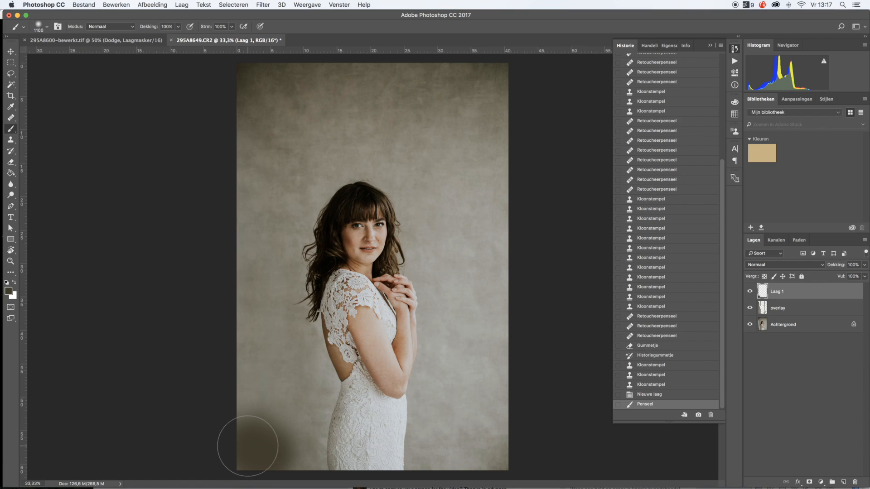
mouse_move(248, 446)
mouse_down()
mouse_move(261, 389)
mouse_move(247, 248)
mouse_move(267, 109)
mouse_up()
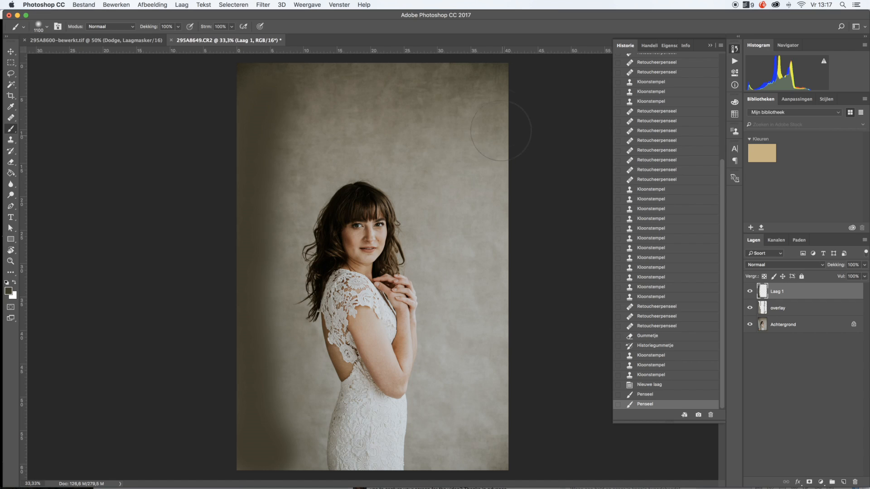
mouse_move(489, 81)
mouse_down()
mouse_move(526, 282)
mouse_move(521, 427)
mouse_move(450, 476)
mouse_move(449, 468)
mouse_up()
drag(443, 78, 356, 82)
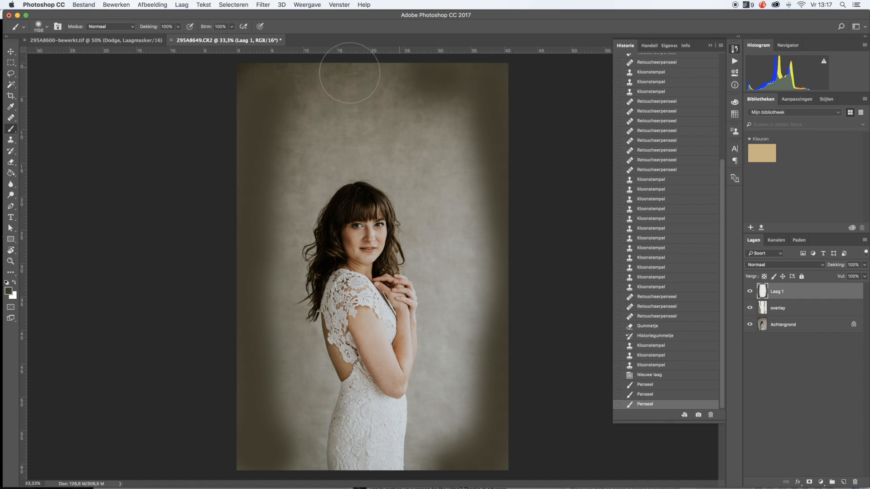
drag(302, 456, 304, 454)
drag(453, 456, 420, 453)
mouse_move(460, 98)
mouse_down()
mouse_move(472, 226)
mouse_move(464, 390)
mouse_up()
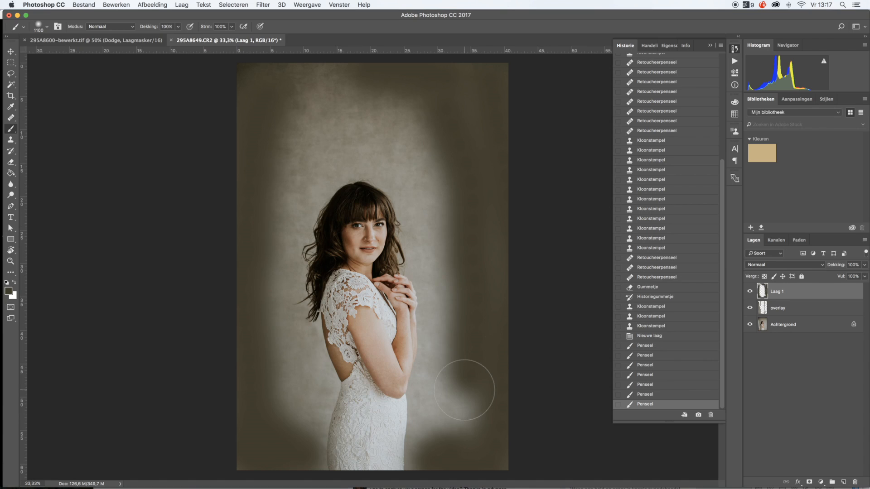
click(460, 413)
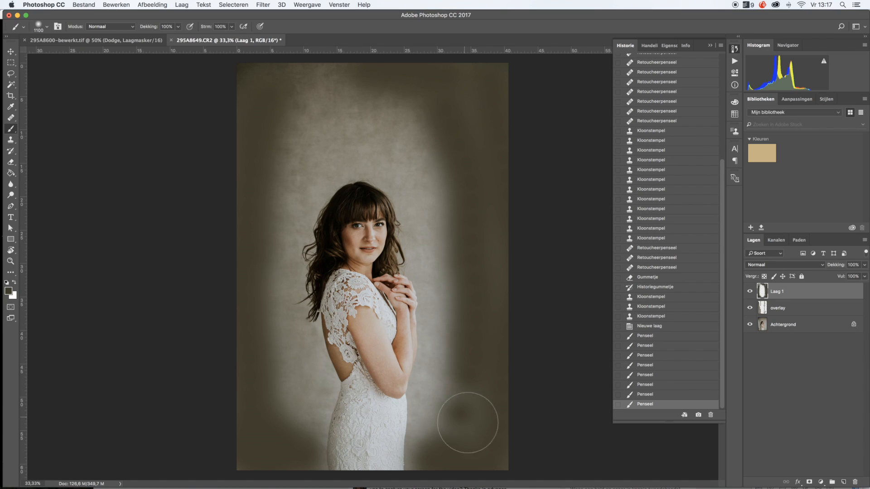
click(463, 415)
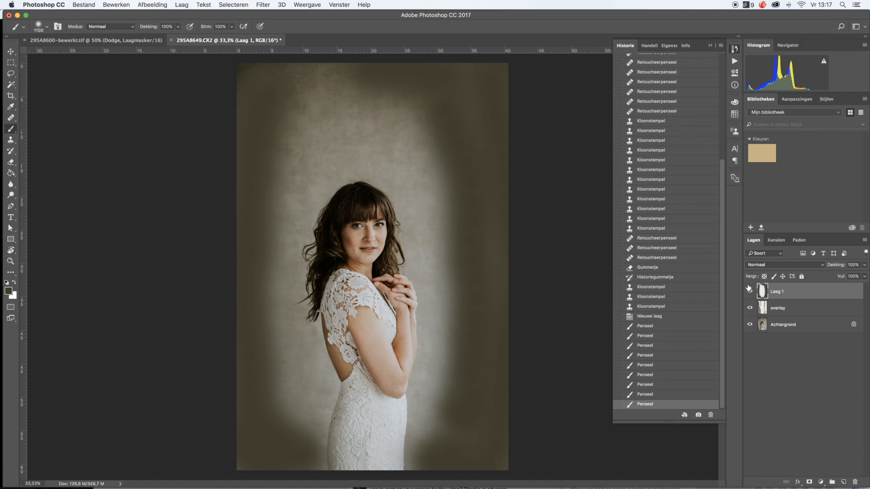
Hide the painted vignette layer, add another layer and fill it with the sampled dark colour
click(844, 482)
key(g)
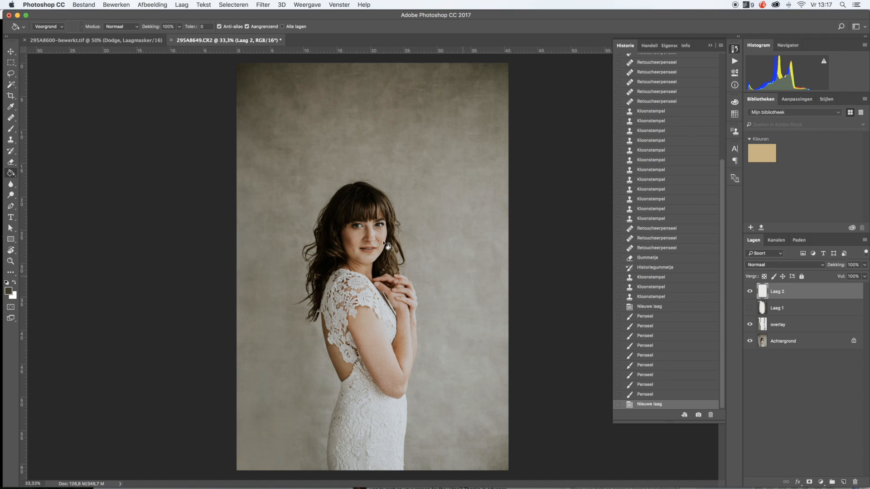
click(432, 208)
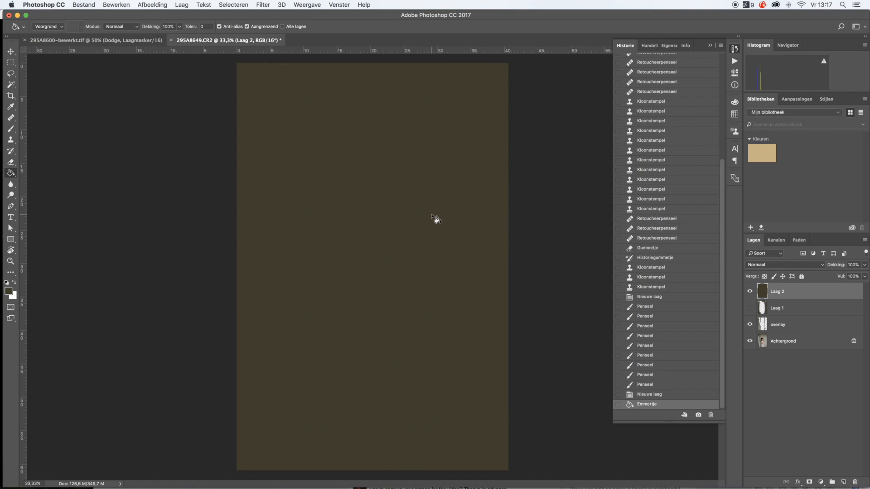
Draw a large oval selection over the filled layer and centre it on the canvas
key(m)
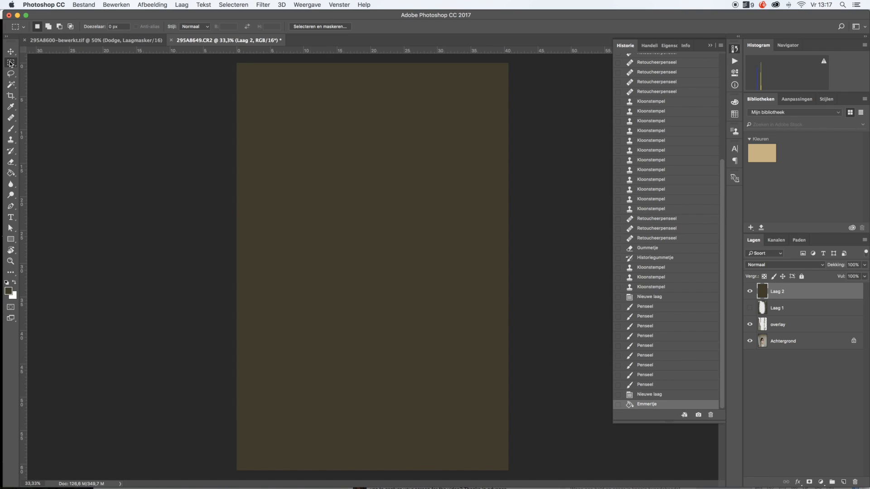
drag(9, 64, 37, 69)
drag(281, 97, 501, 442)
drag(392, 212, 380, 211)
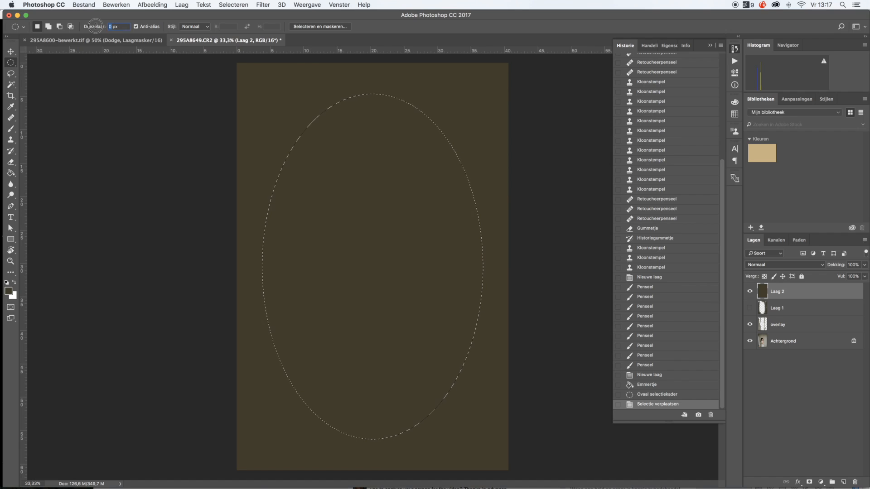
Set the selection feather to 30 px, try deleting the oval area from the fill, and discard the deletion and selection
text(0)
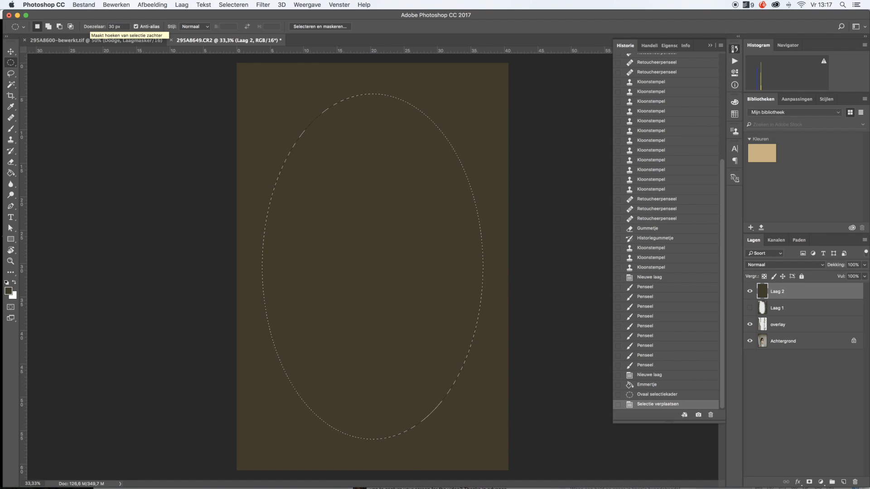
key(Delete)
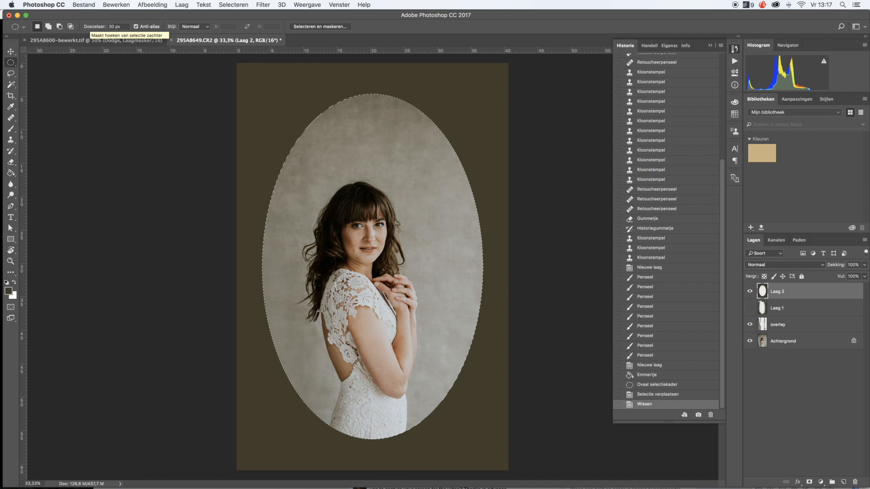
key(ctrl+z)
key(ctrl+d)
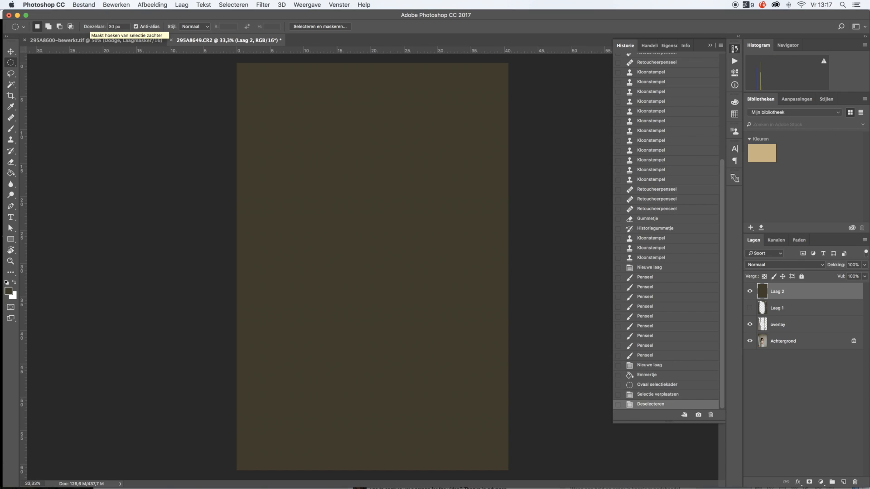
Redraw the oval selection with the 30 px feather and move it to the middle of the photo
drag(317, 129, 509, 482)
drag(426, 290, 397, 284)
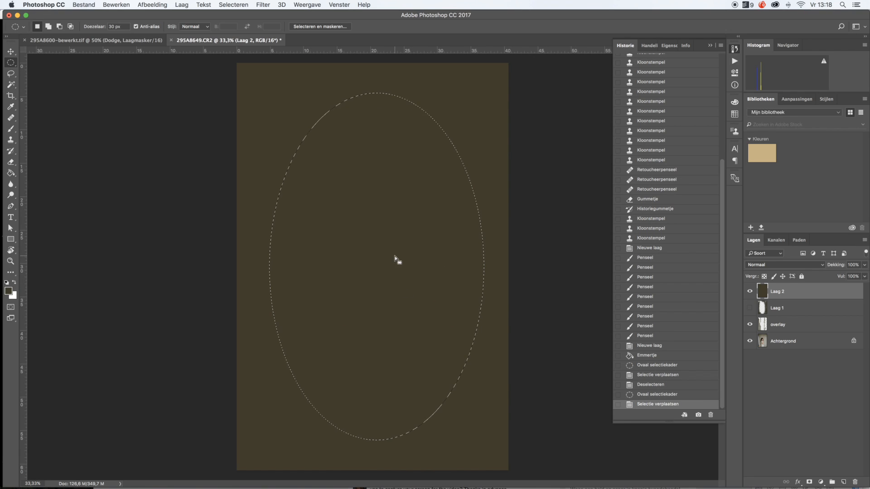
Try deleting the 30 px feathered oval from the filled layer, and discard both the deletion and the selection
key(BackSpace)
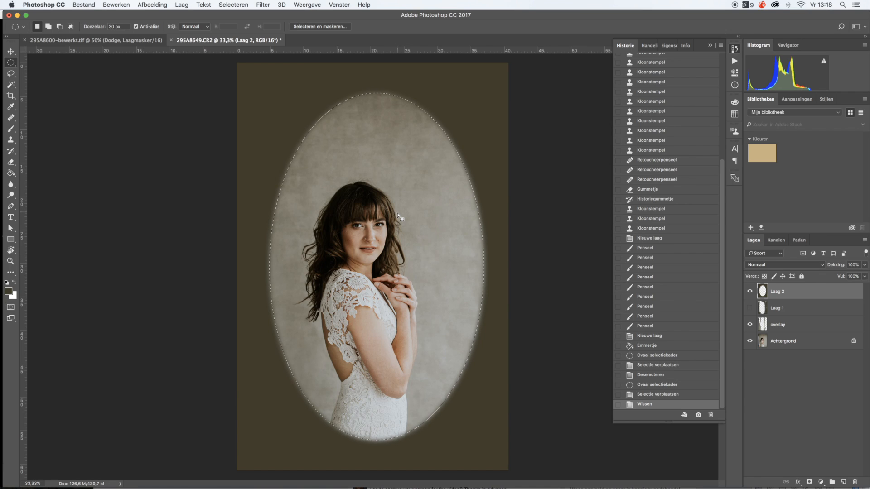
key(super+z)
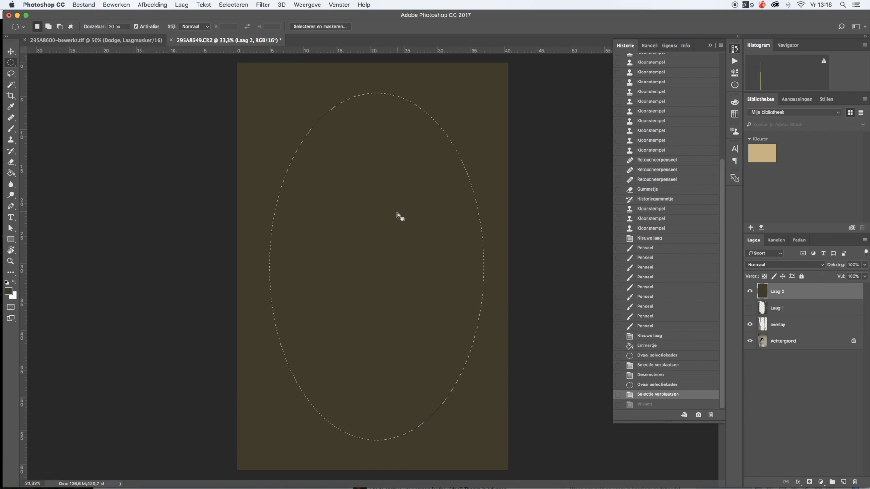
key(super+d)
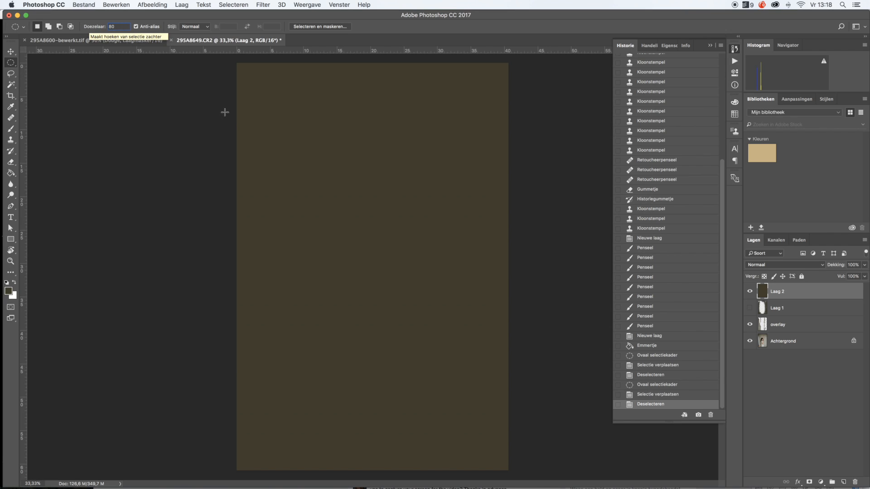
Cut a large centred oval with an 80 px feather out of the filled layer and clear the selection
drag(293, 109, 491, 441)
drag(387, 345, 386, 348)
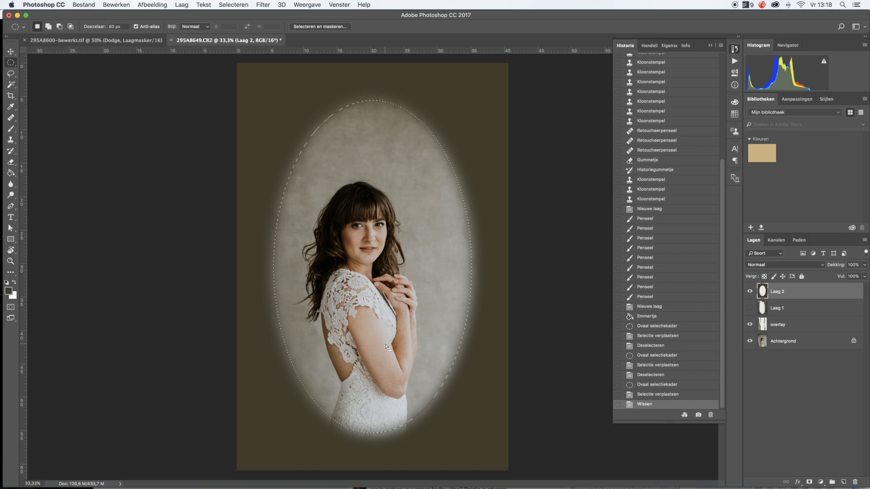
key(super+d)
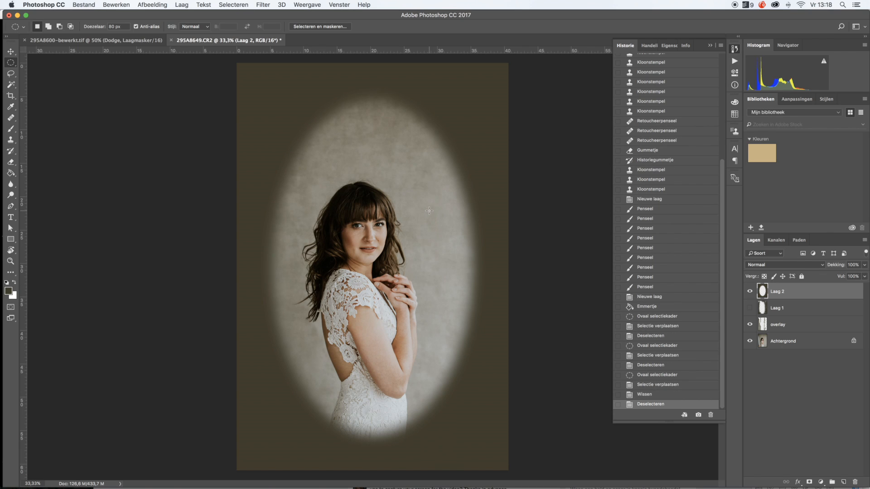
Soften the edge of the oval opening with a large 800 px soft eraser at 20% flow
key(e)
key(bracketright)
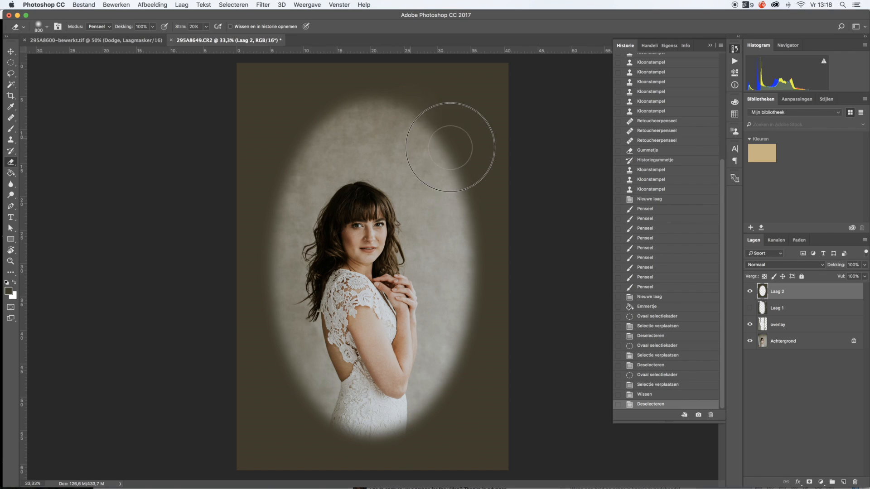
mouse_move(332, 414)
mouse_down()
mouse_move(398, 424)
mouse_move(378, 421)
mouse_move(303, 337)
mouse_move(314, 404)
mouse_move(277, 248)
mouse_move(307, 127)
mouse_move(355, 92)
mouse_move(446, 167)
mouse_move(462, 322)
mouse_move(496, 372)
mouse_up()
Blend the vignette layer in Overlay (Bedekken) mode at 38% opacity and erase more of it near the top of the photo
click(773, 268)
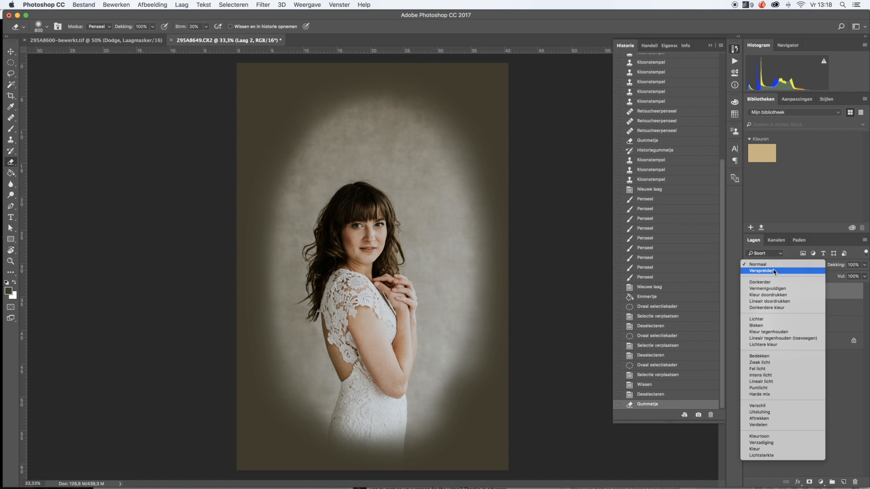
click(760, 356)
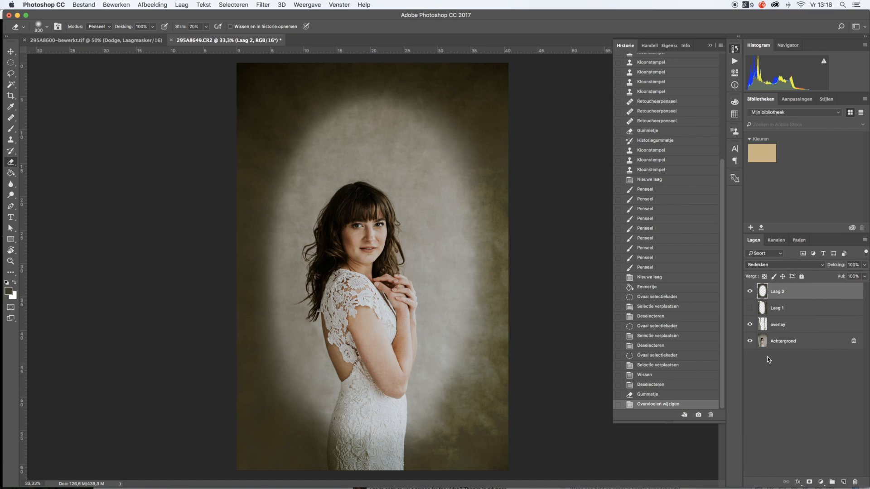
click(864, 268)
drag(845, 276, 840, 277)
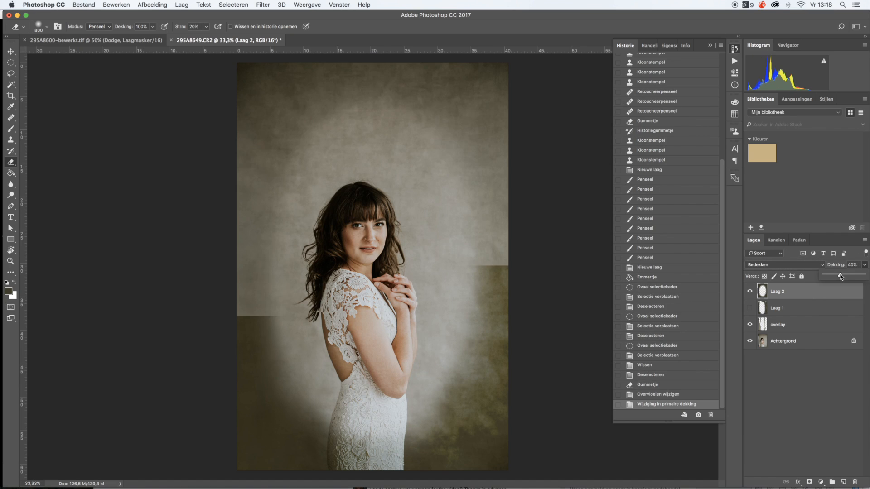
click(434, 186)
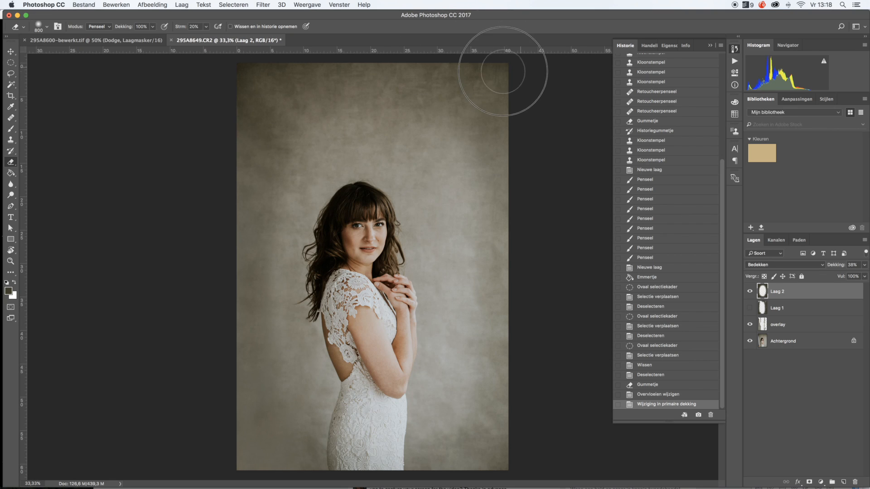
mouse_move(226, 94)
mouse_down()
mouse_move(272, 59)
mouse_move(360, 78)
mouse_up()
Paint the dark colour over the backdrop to the right of the bride on the vignette layer and compare with the layer hidden
key(b)
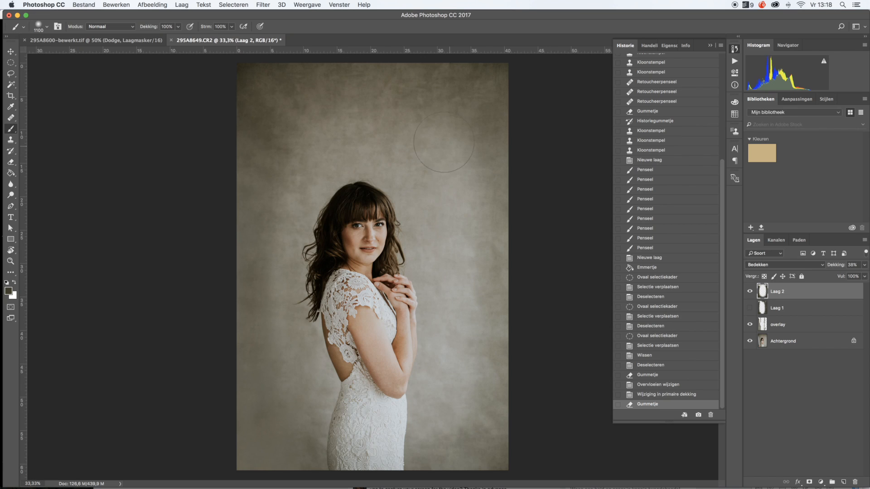
mouse_move(451, 151)
mouse_down()
mouse_move(475, 275)
mouse_move(460, 391)
mouse_move(473, 260)
mouse_move(467, 371)
mouse_up()
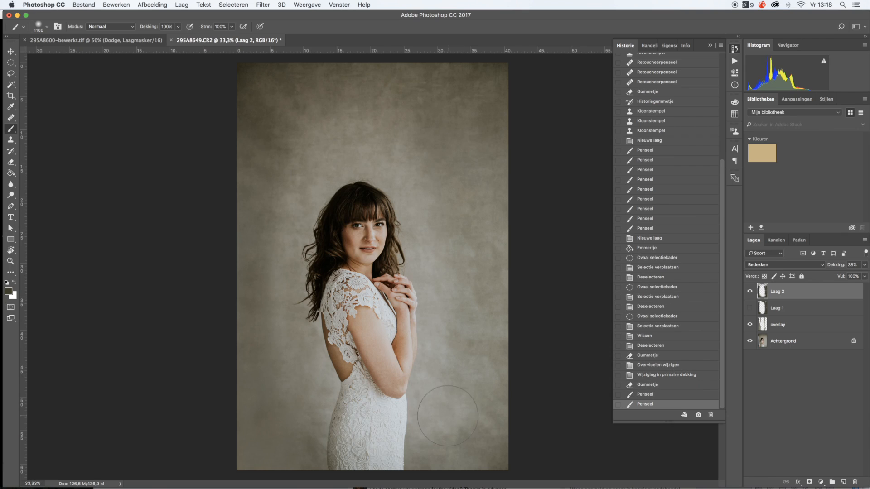
click(750, 291)
click(750, 291)
Erase parts of the vignette over the upper and lower backdrop on the left side of the photo
key(e)
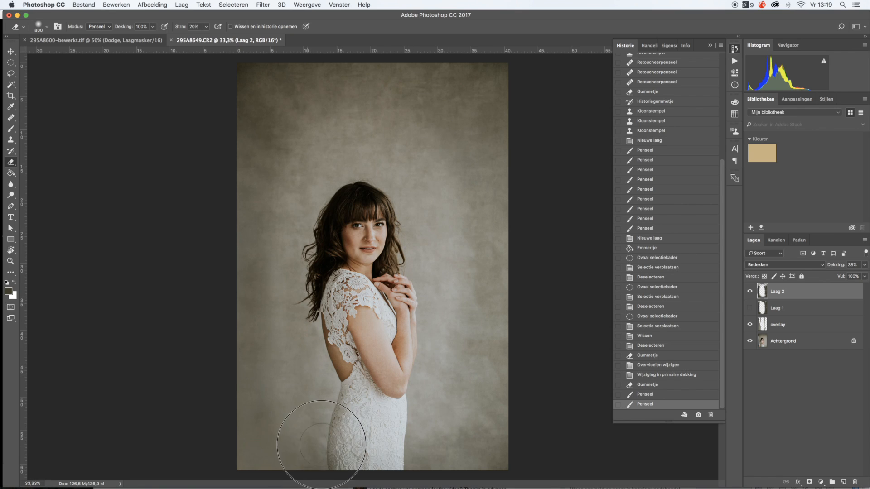
click(300, 147)
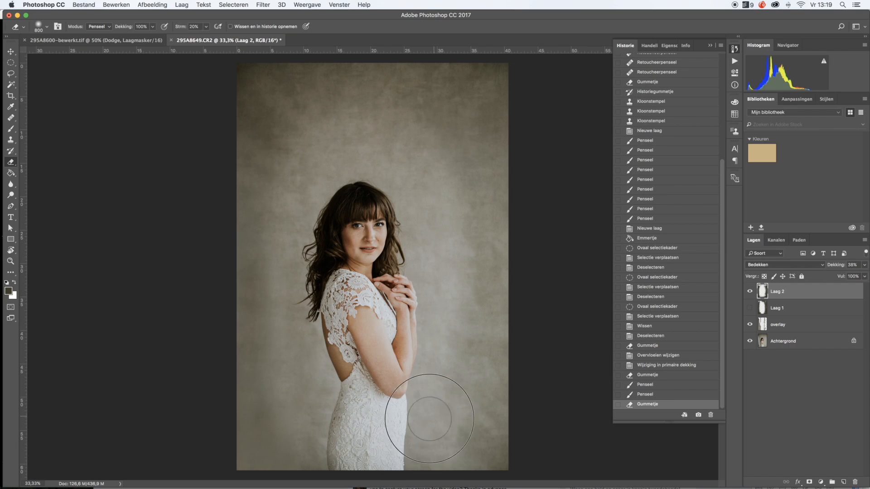
click(300, 426)
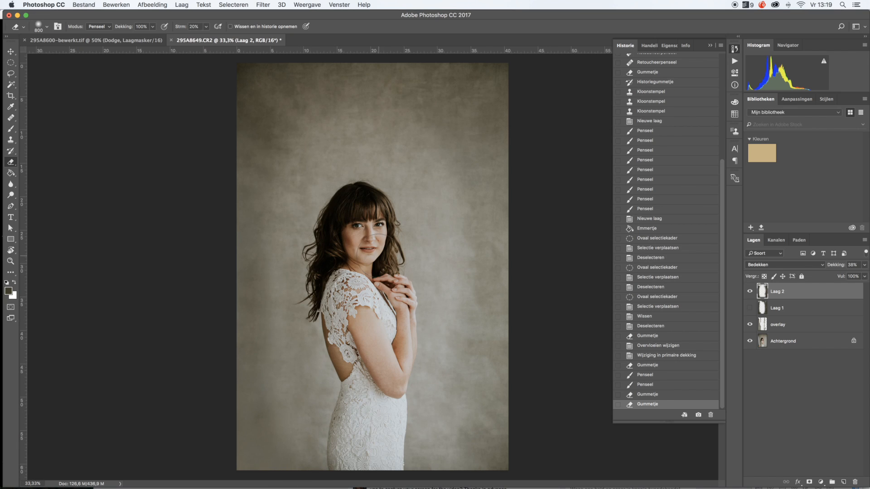
Paint the dark colour over the backdrop above and on both sides of the bride, then compare with the vignette layer hidden
key(b)
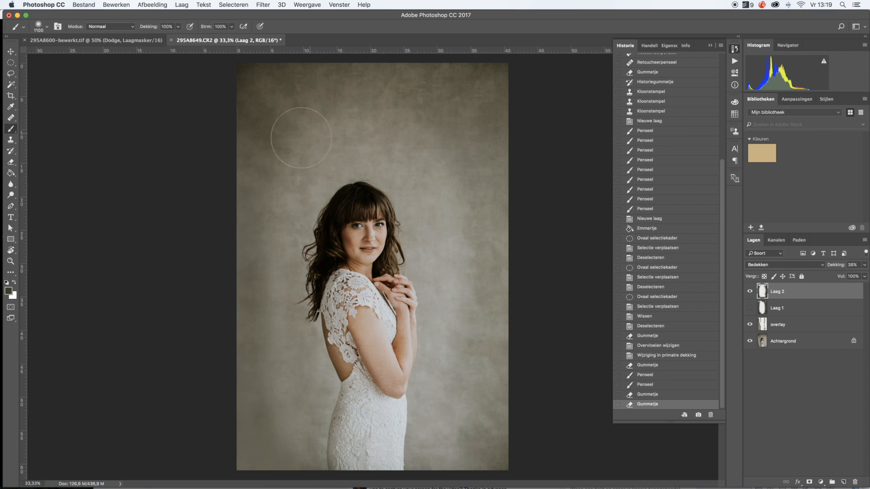
drag(408, 125, 417, 124)
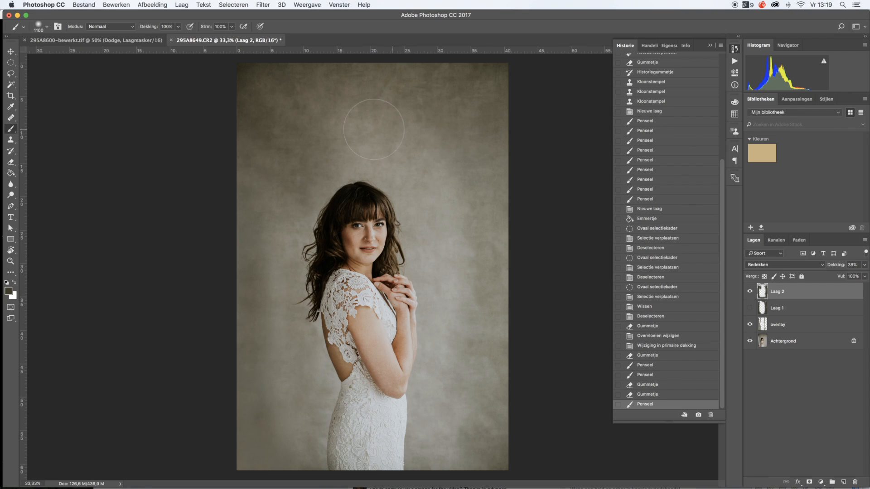
drag(430, 167, 426, 177)
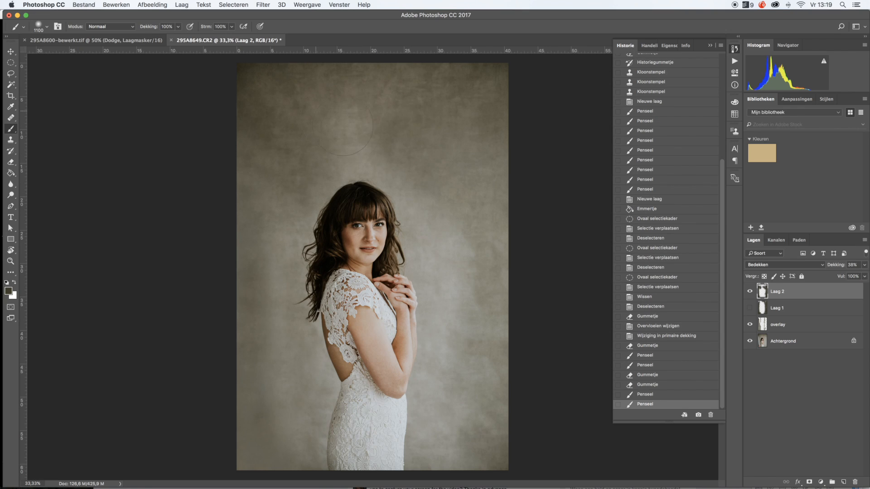
drag(330, 119, 362, 125)
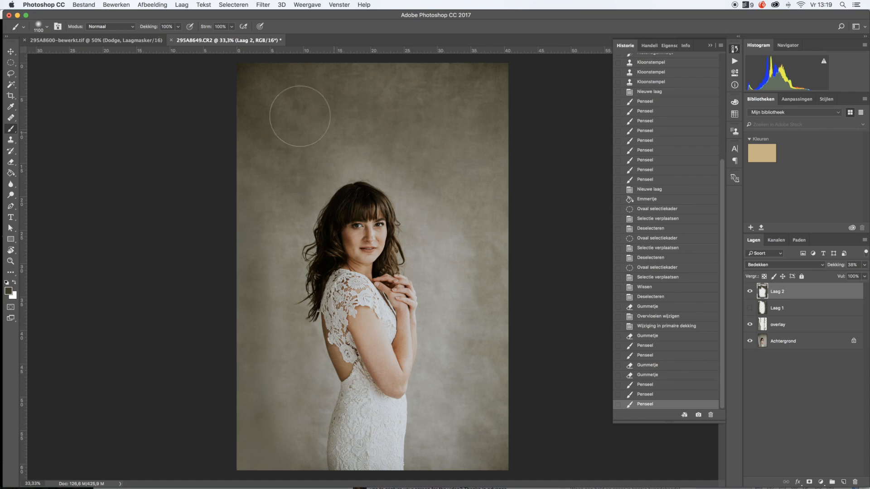
drag(422, 206, 442, 279)
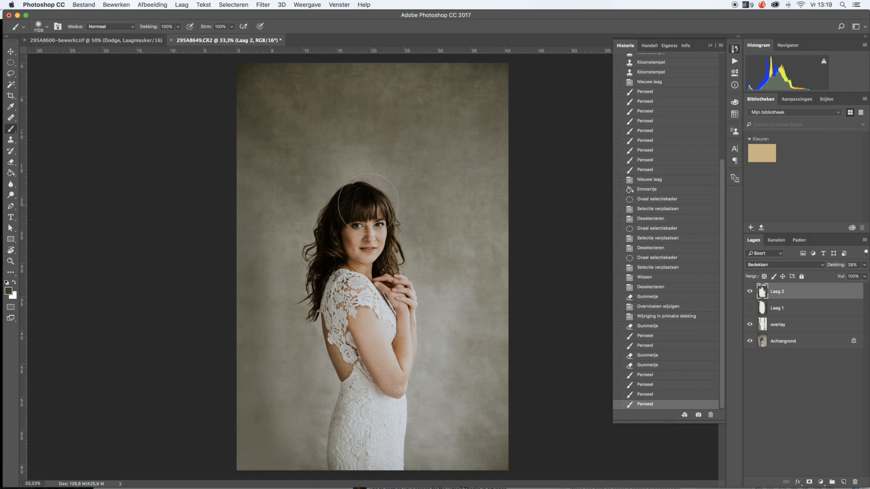
click(187, 161)
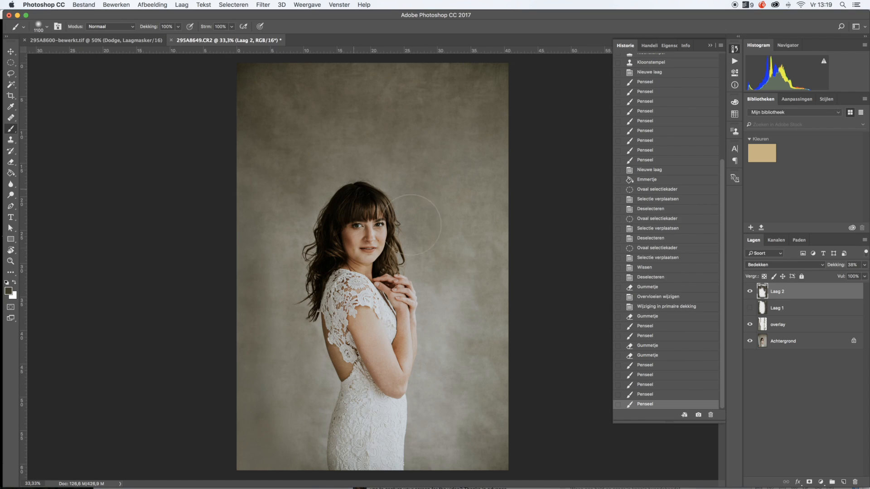
drag(443, 278, 453, 415)
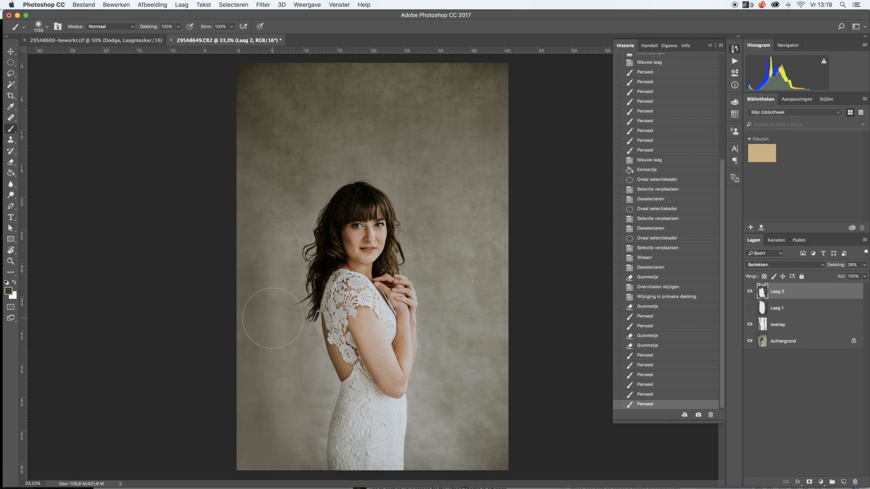
drag(289, 290, 294, 367)
click(297, 227)
click(298, 224)
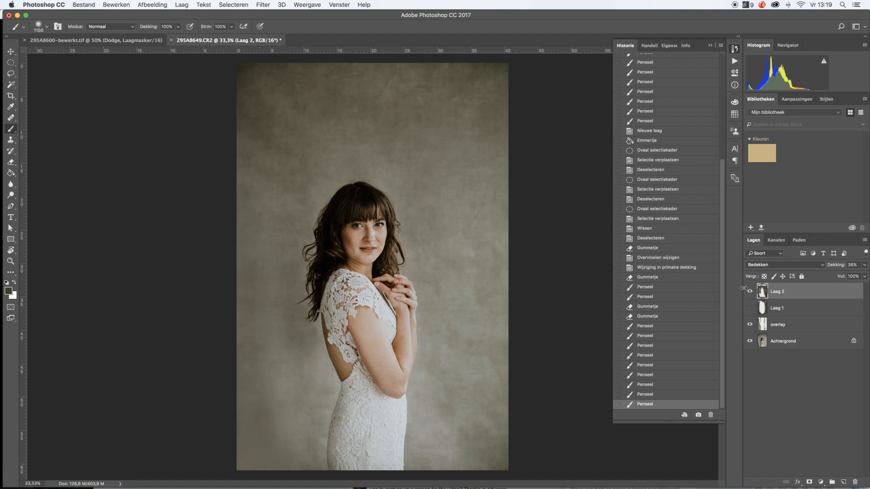
click(750, 291)
click(751, 291)
Step back through the history to the first erase stroke after the opacity change, discarding all following brush and eraser strokes
key(super+alt+z)
key(super+alt+z)
key(super+alt+z)
key(super+alt+z)
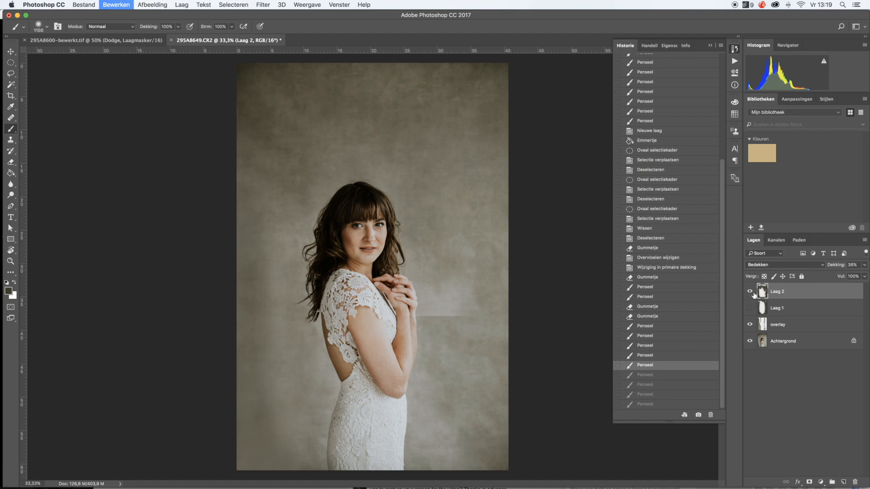
key(super+alt+z)
key(super+alt+z)
key(super+alt+z)
key(super+alt+z)
key(super+alt+z)
key(super+alt+z)
key(super+alt+z)
key(super+alt+z)
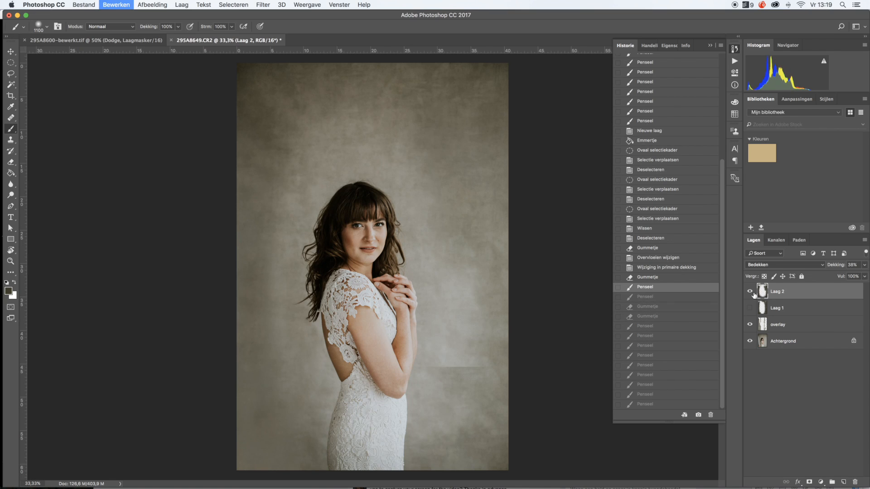
key(super+alt+z)
key(super+alt+z)
key(super+alt+z)
key(super+alt+z)
key(super+alt+z)
key(super+shift+z)
key(super+shift+z)
key(super+shift+z)
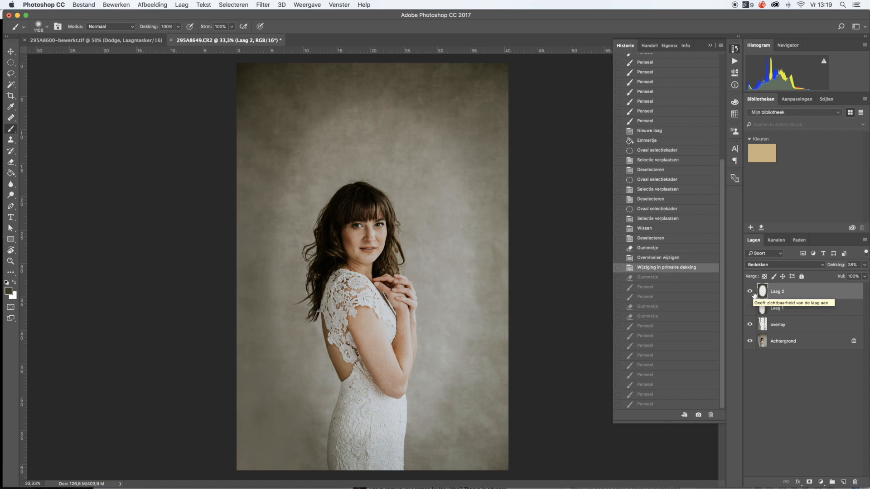
key(super+shift+z)
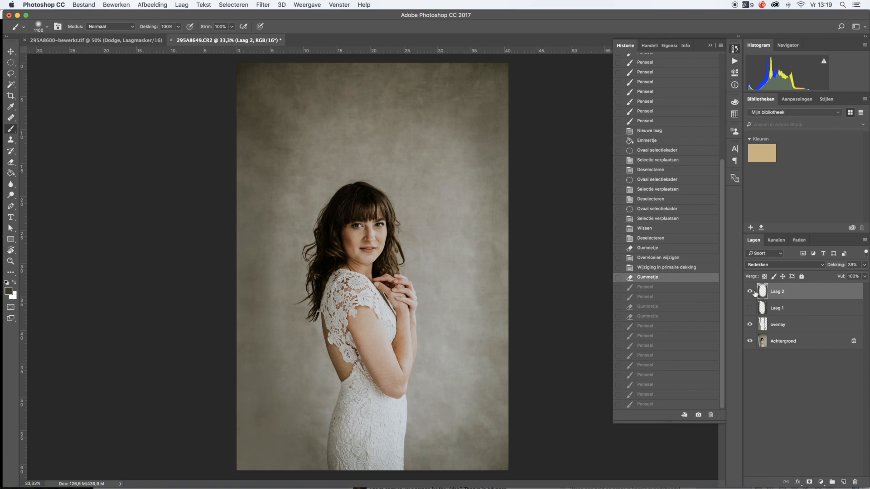
Hide the vignette and overlay layers to compare with the original photo, and show both layers again
click(750, 292)
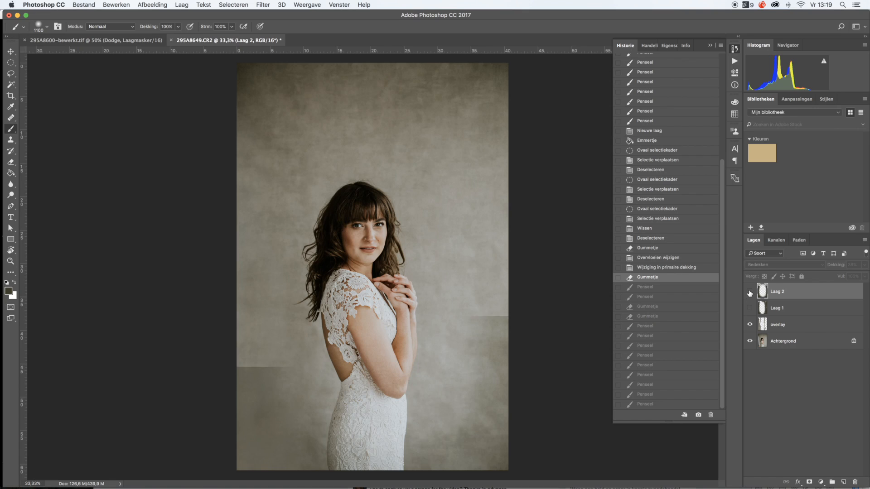
click(750, 325)
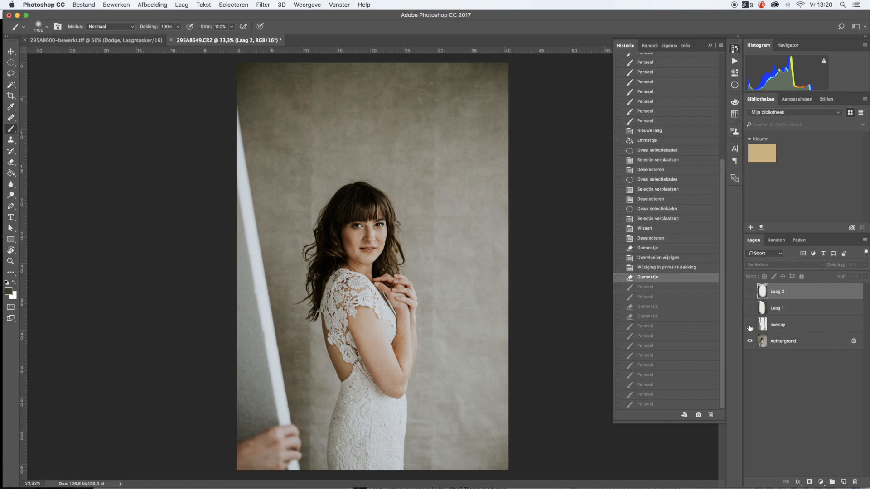
click(750, 326)
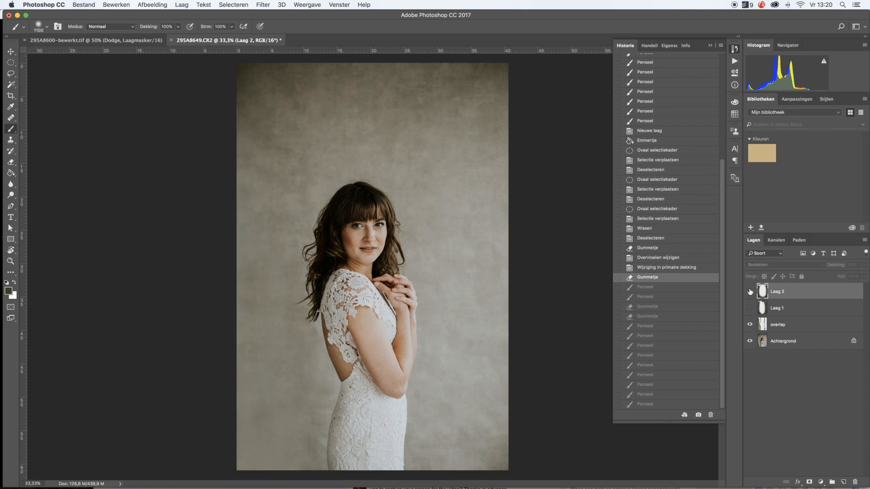
click(750, 291)
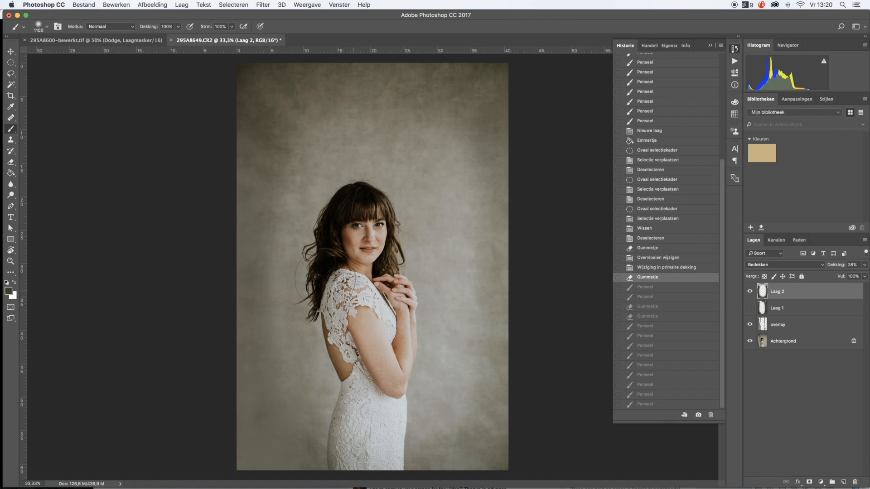